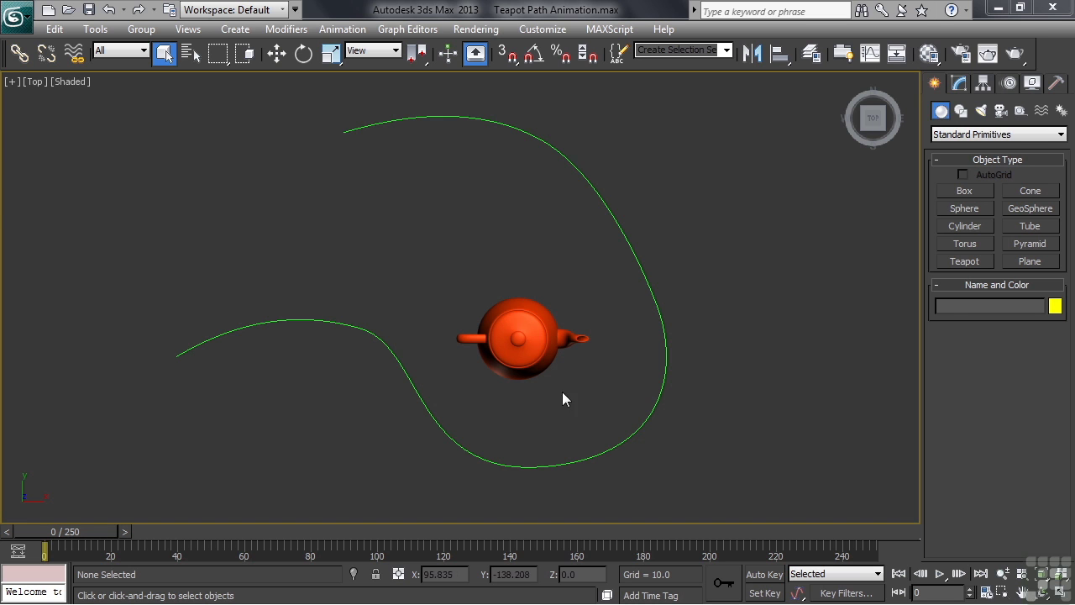
- Select the teapot and highlight its Position : Position XYZ track in the Motion panel's controller tree
{"action": "left_click", "coordinate": [529, 359]}
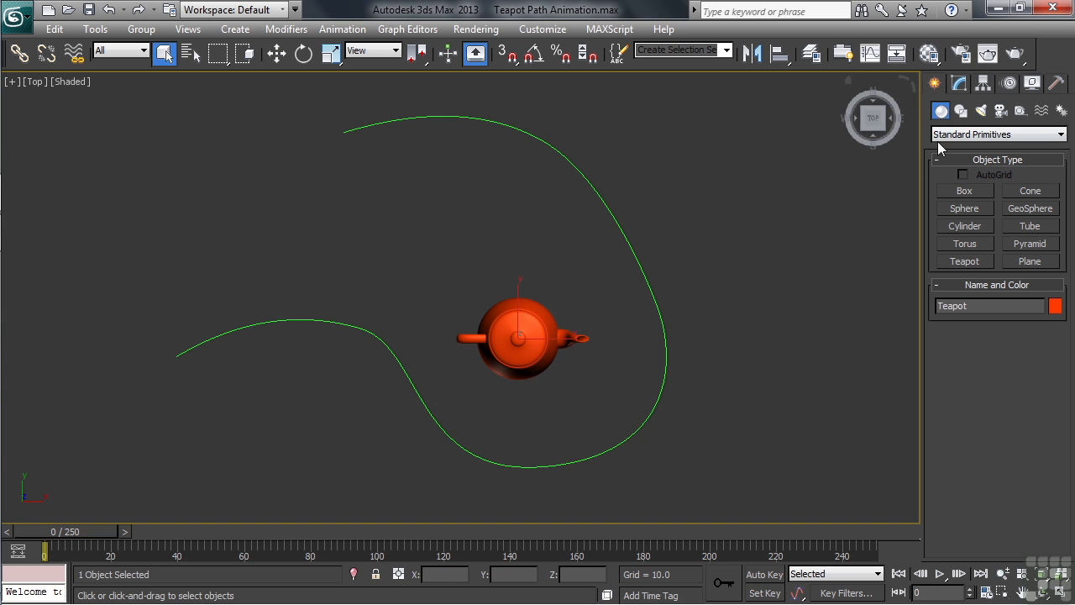
{"action": "left_click", "coordinate": [1009, 84]}
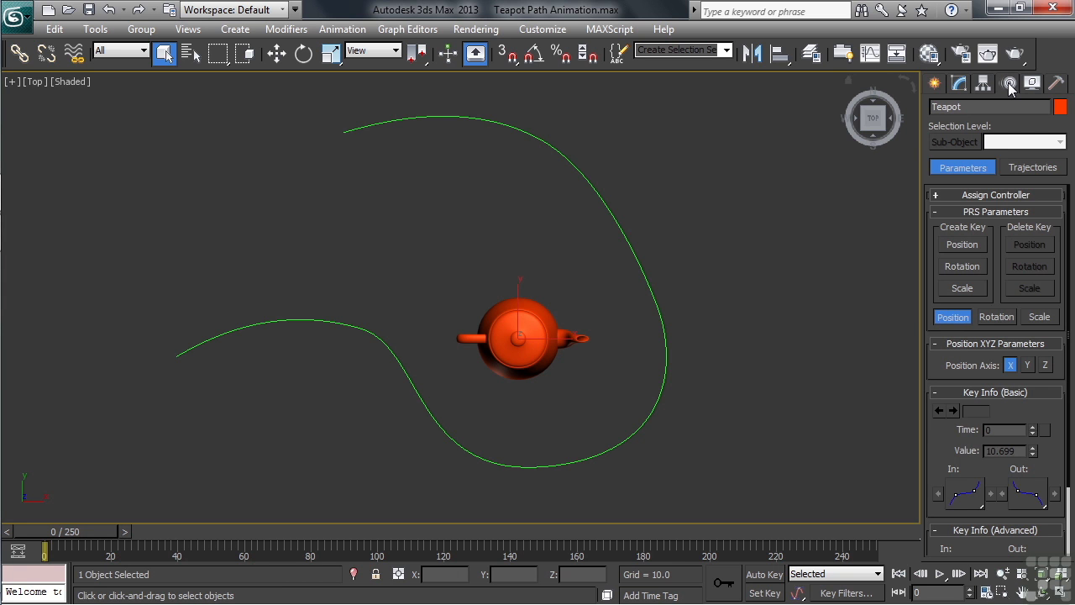
{"action": "left_click", "coordinate": [996, 197]}
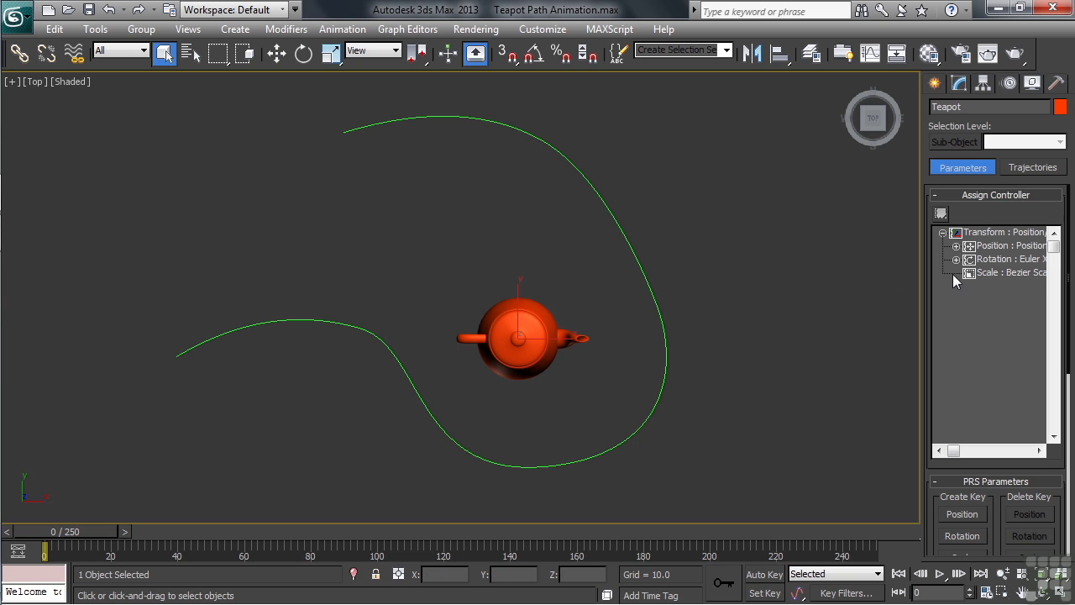
{"action": "left_click_drag", "start_coordinate": [952, 450], "coordinate": [962, 450]}
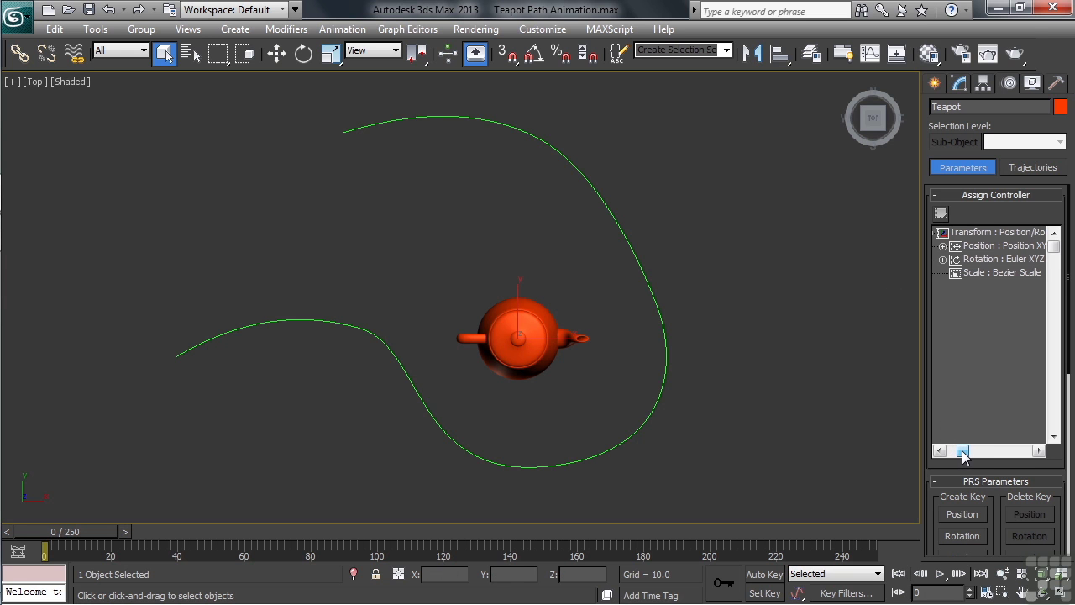
{"action": "left_click", "coordinate": [991, 233]}
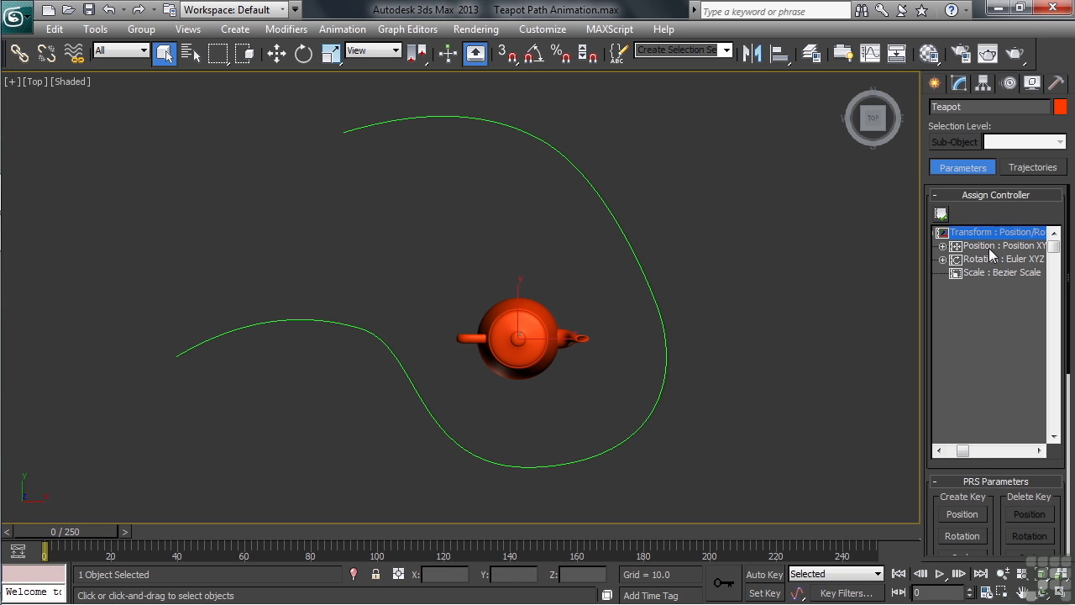
{"action": "left_click", "coordinate": [988, 246]}
{"action": "left_click", "coordinate": [993, 260]}
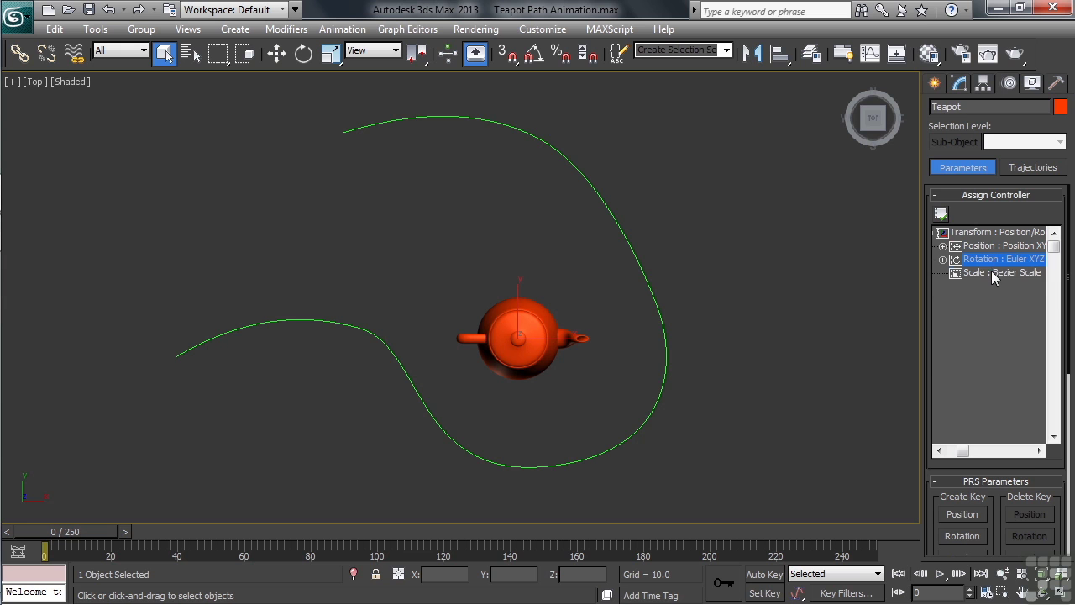
{"action": "left_click", "coordinate": [996, 273]}
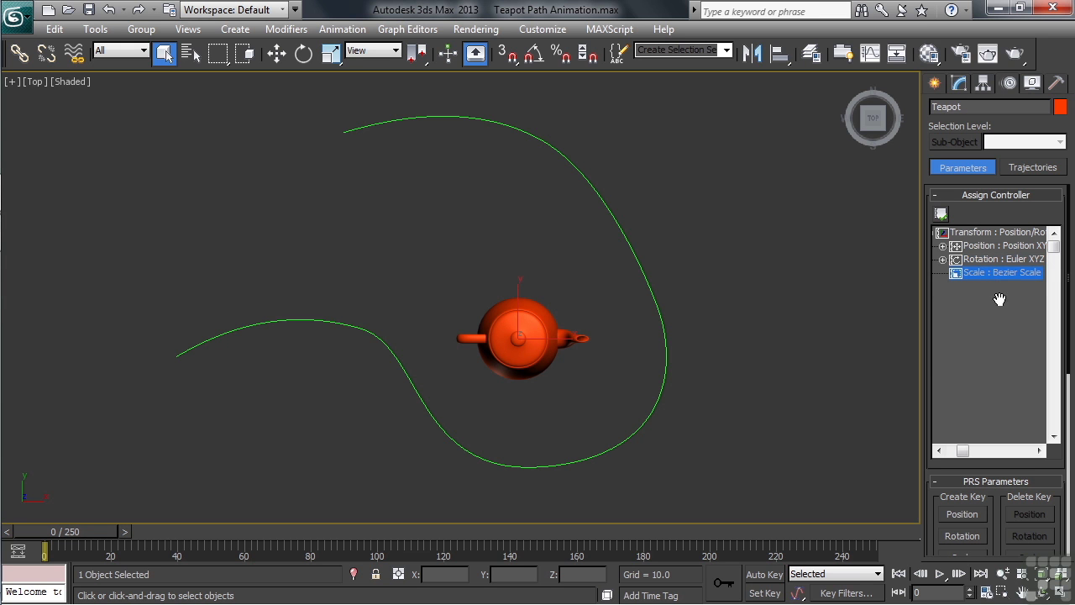
{"action": "left_click", "coordinate": [991, 246]}
{"action": "mouse_move", "coordinate": [963, 454]}
{"action": "left_mouse_down"}
{"action": "mouse_move", "coordinate": [982, 456]}
{"action": "mouse_move", "coordinate": [975, 451]}
{"action": "left_mouse_up"}
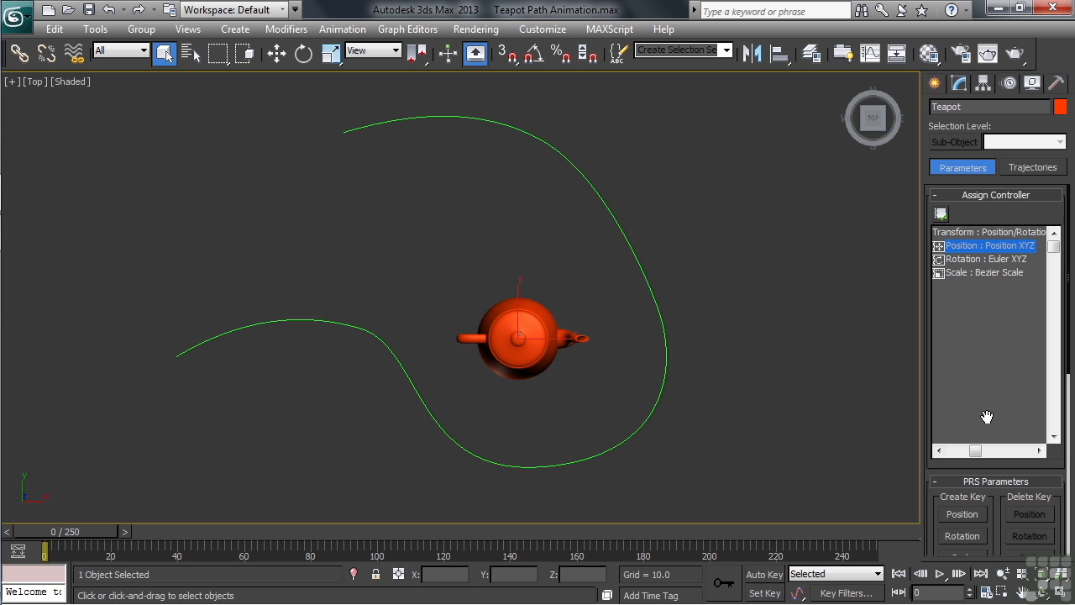
- Assign a Path Constraint controller to the teapot's position track
{"action": "left_click", "coordinate": [941, 215]}
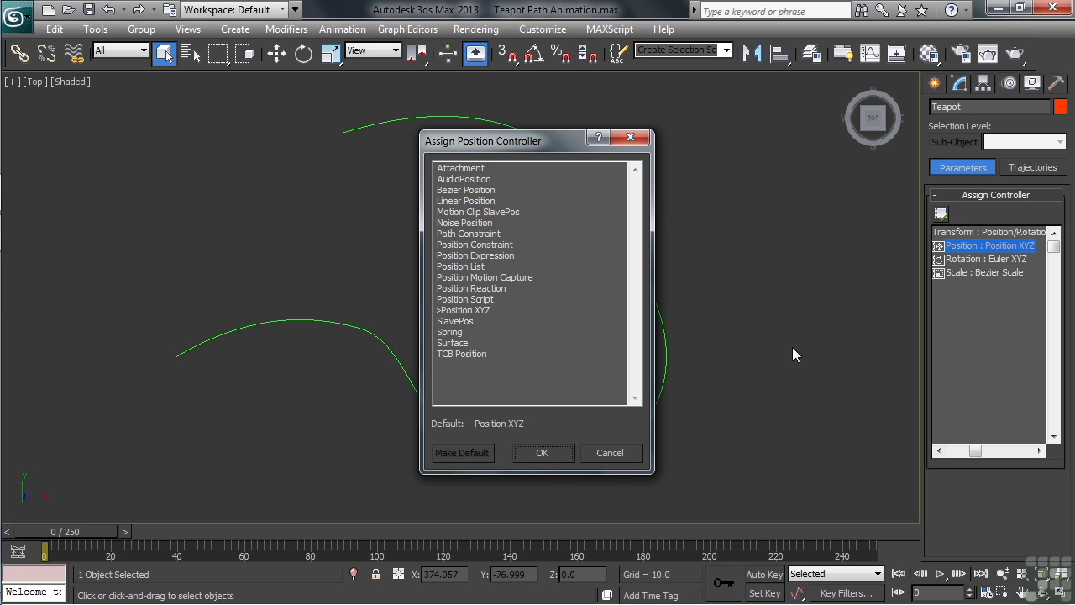
{"action": "left_click", "coordinate": [474, 235]}
{"action": "left_click", "coordinate": [546, 454]}
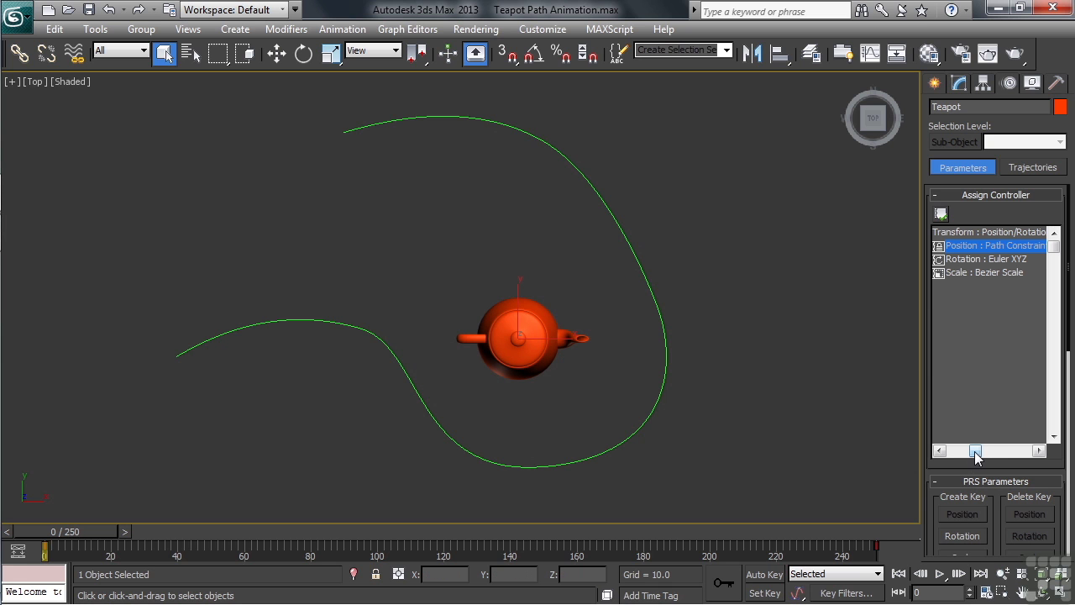
{"action": "left_click_drag", "start_coordinate": [974, 450], "coordinate": [981, 452]}
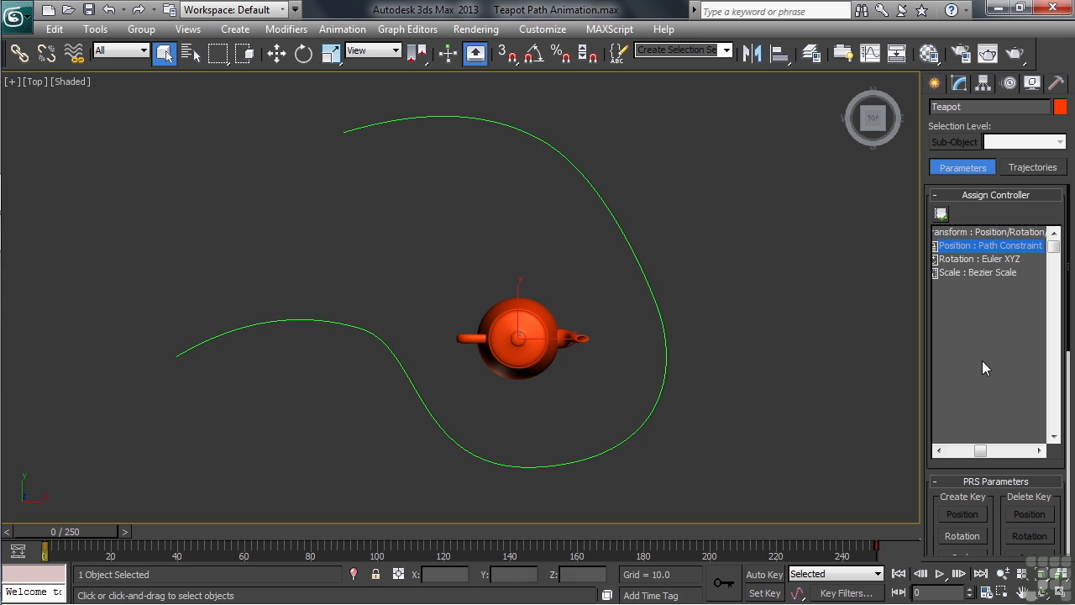
- Use Add Path to make the green spline the teapot's path, then stop playback
{"action": "left_click_drag", "start_coordinate": [931, 525], "coordinate": [931, 494]}
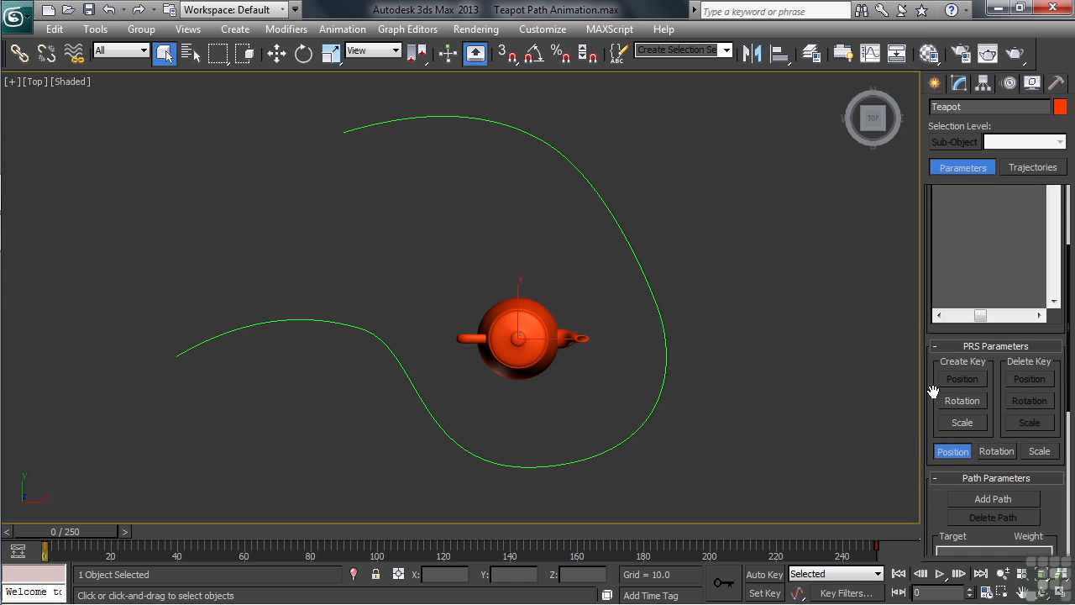
{"action": "left_click_drag", "start_coordinate": [933, 393], "coordinate": [942, 126]}
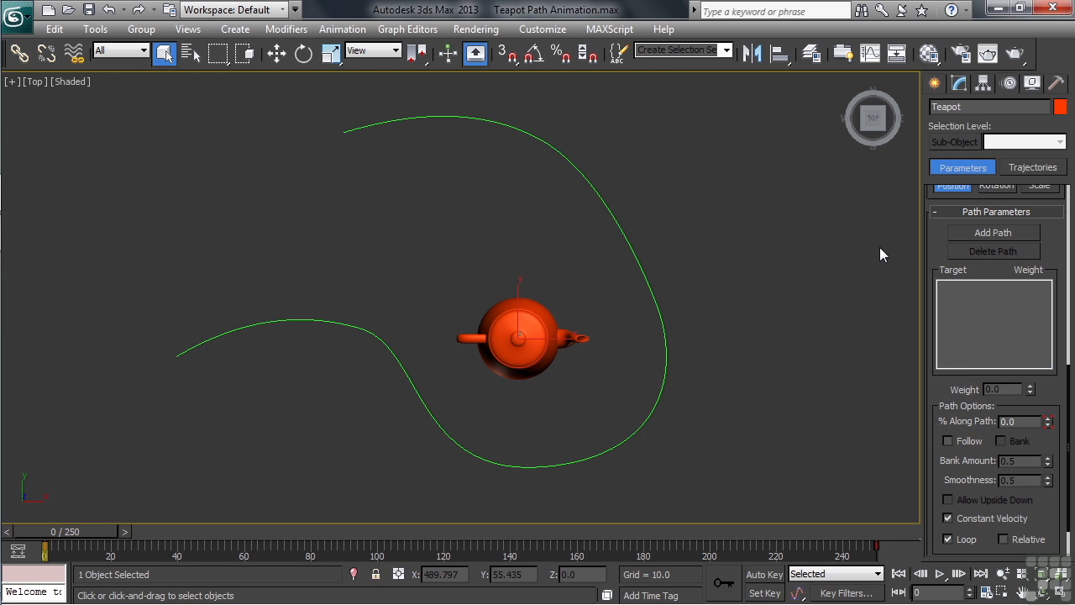
{"action": "left_click", "coordinate": [970, 235]}
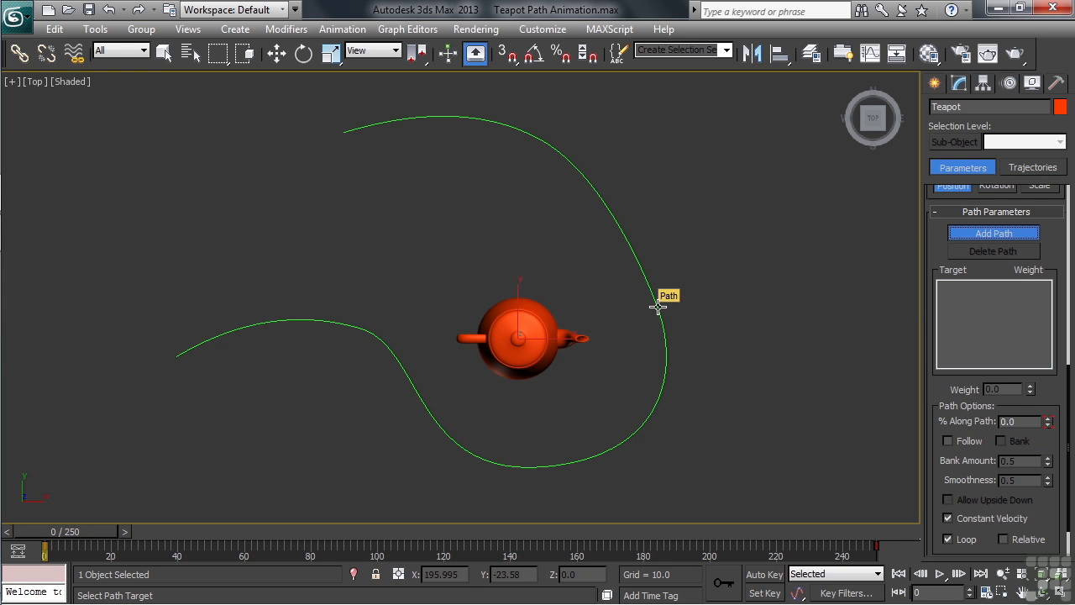
{"action": "left_click", "coordinate": [658, 306]}
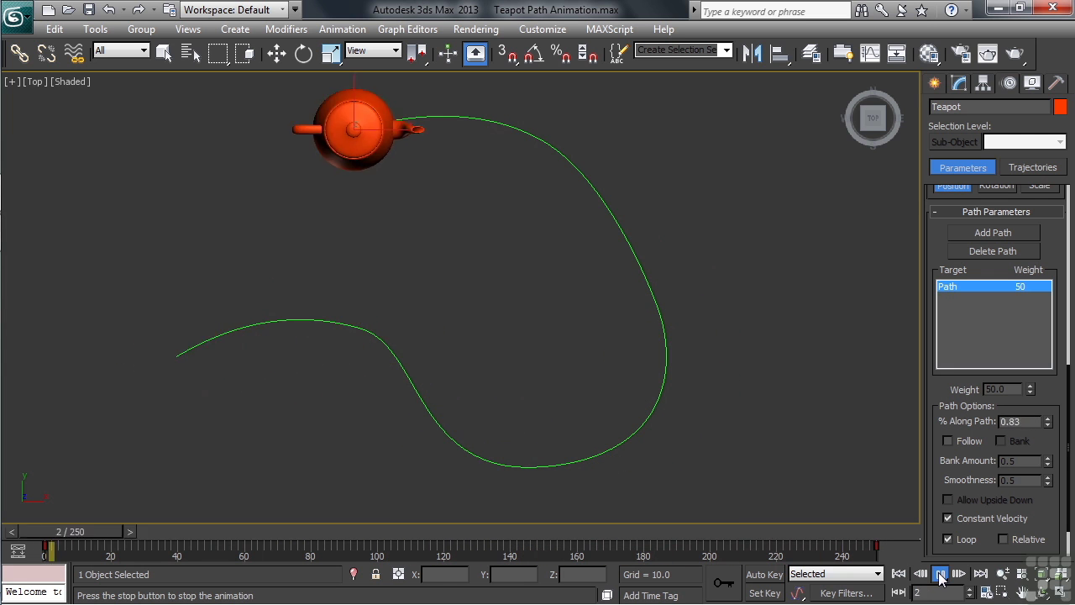
{"action": "left_click", "coordinate": [941, 573]}
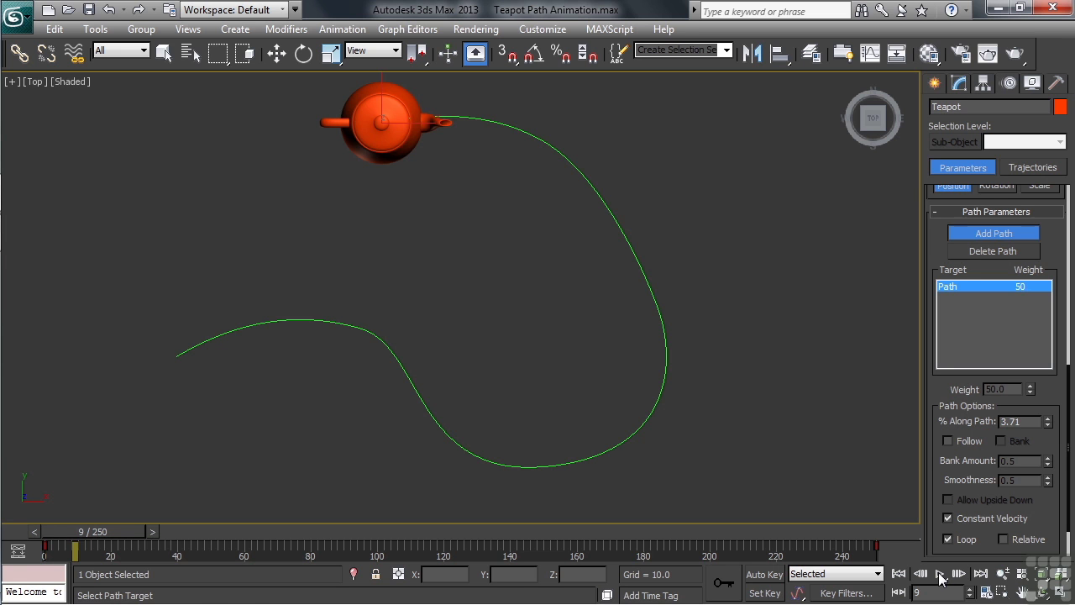
- Replay the animation and enable Follow so the teapot faces its direction of travel
{"action": "left_click", "coordinate": [939, 573]}
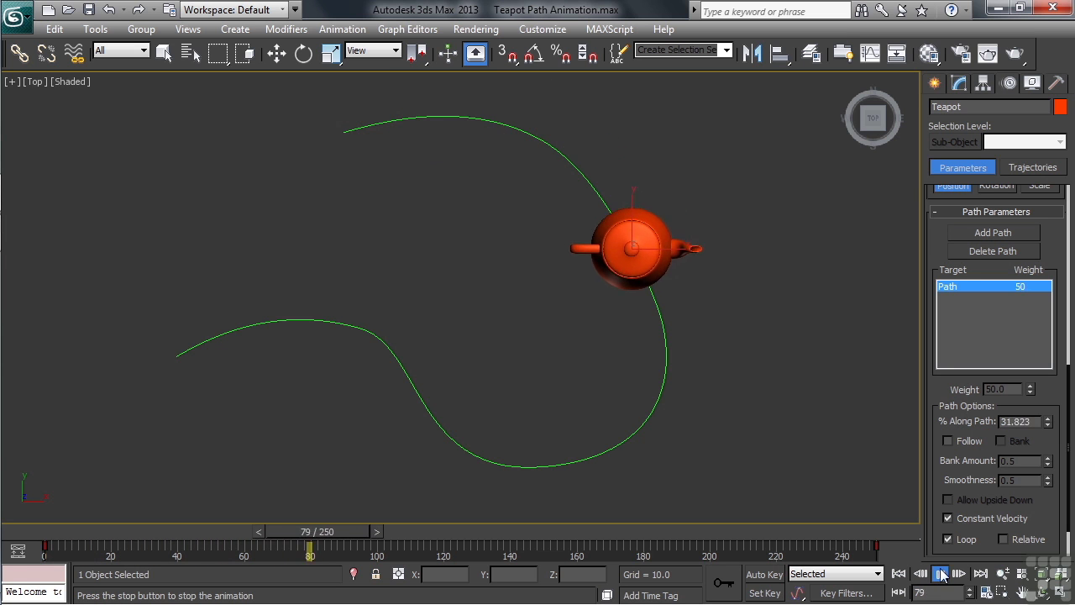
{"action": "left_click", "coordinate": [948, 441]}
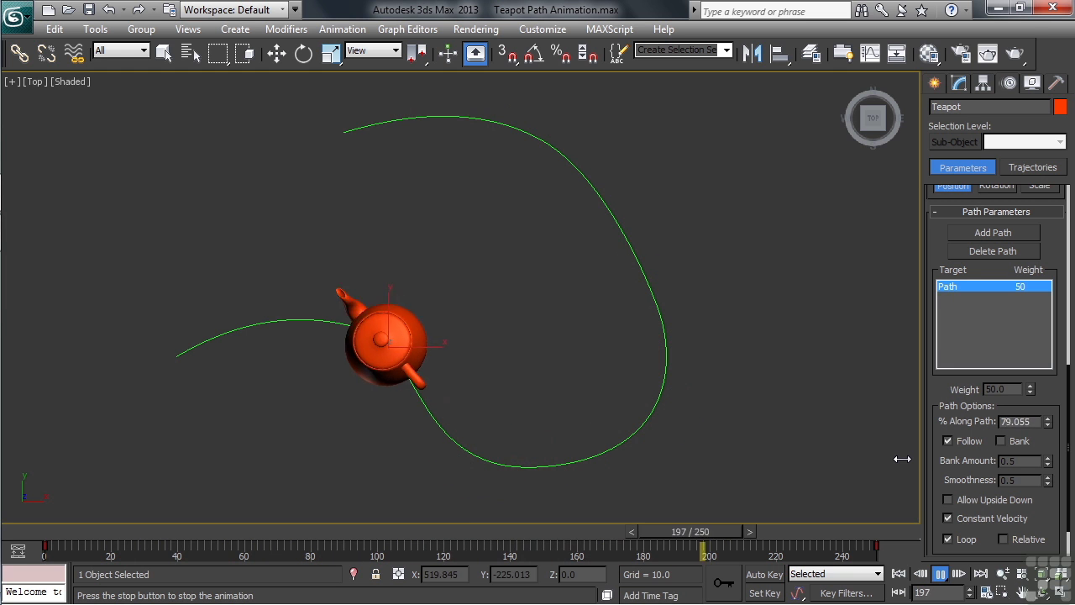
- Try the Y, Z and Flip axis options, restore the original facing, stop playback and return to four viewports
{"action": "scroll", "coordinate": [939, 470], "scroll_direction": "down", "scroll_amount": 2}
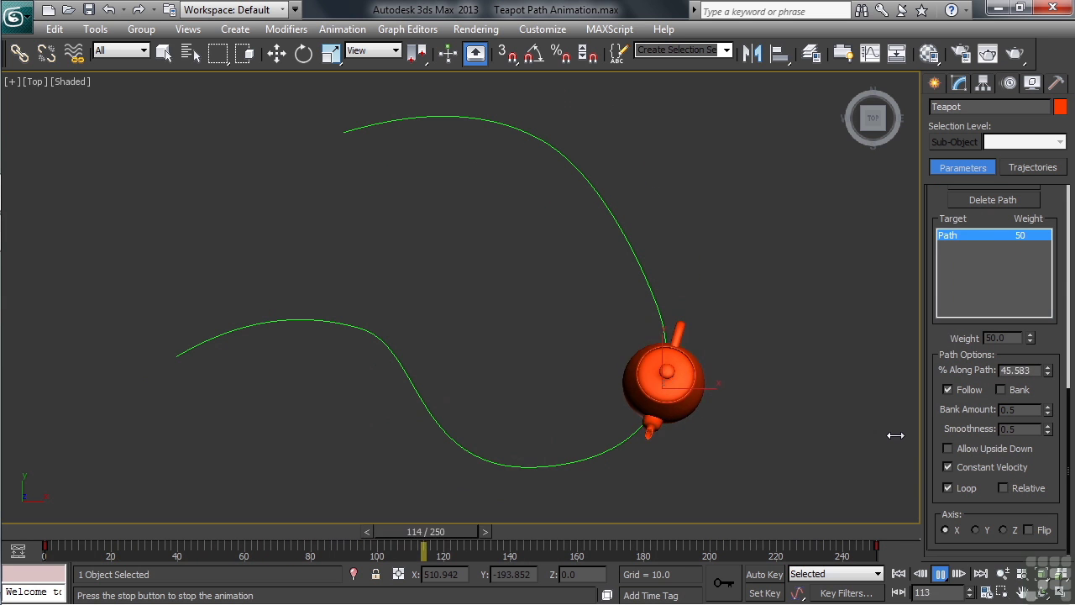
{"action": "left_click", "coordinate": [976, 529]}
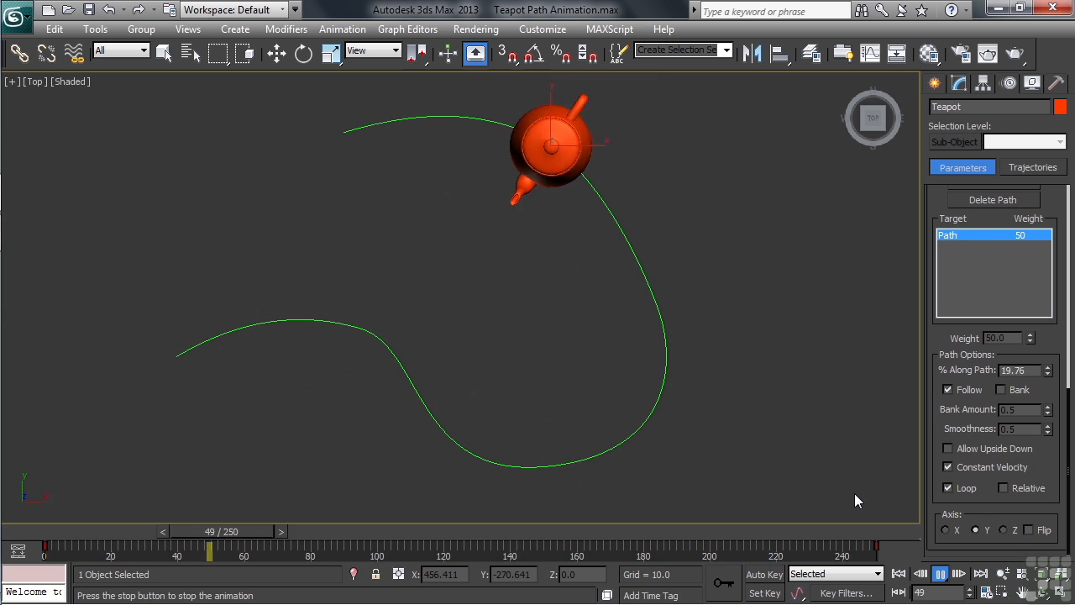
{"action": "left_click", "coordinate": [1002, 530]}
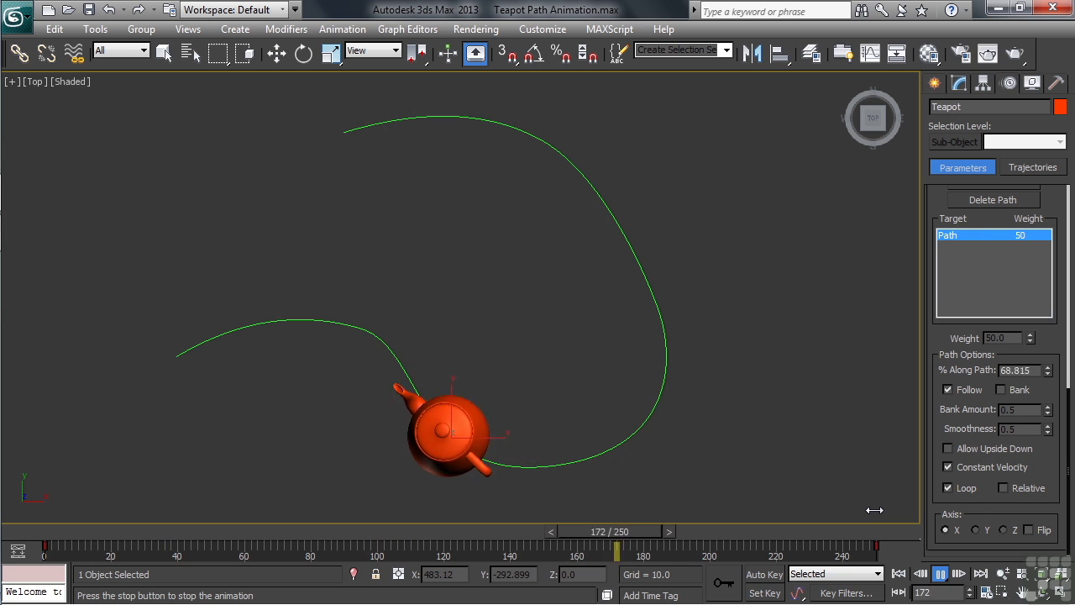
{"action": "left_click", "coordinate": [1028, 530]}
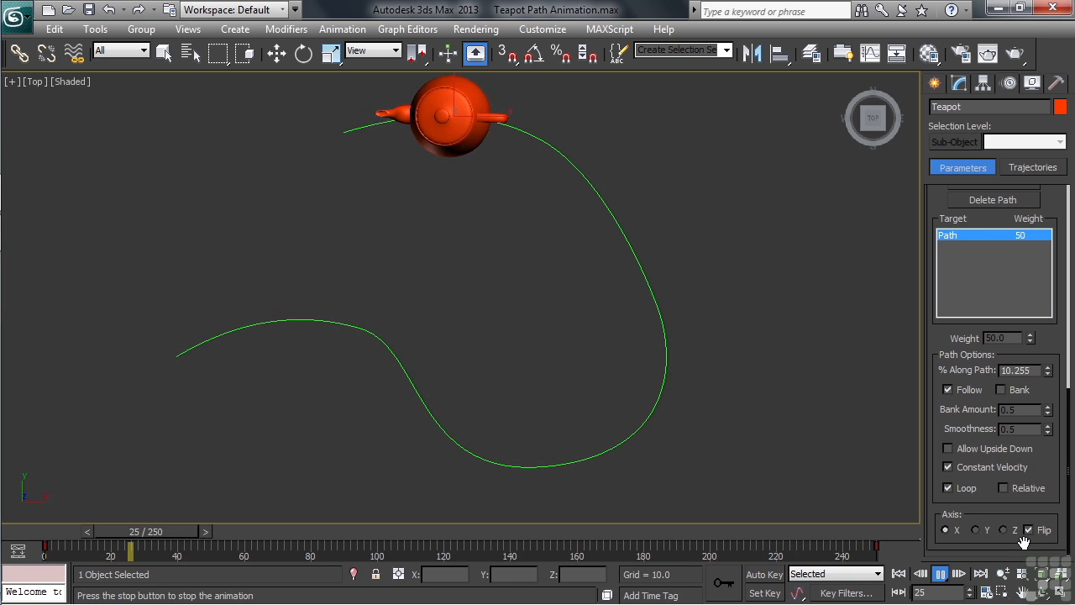
{"action": "left_click", "coordinate": [1027, 530]}
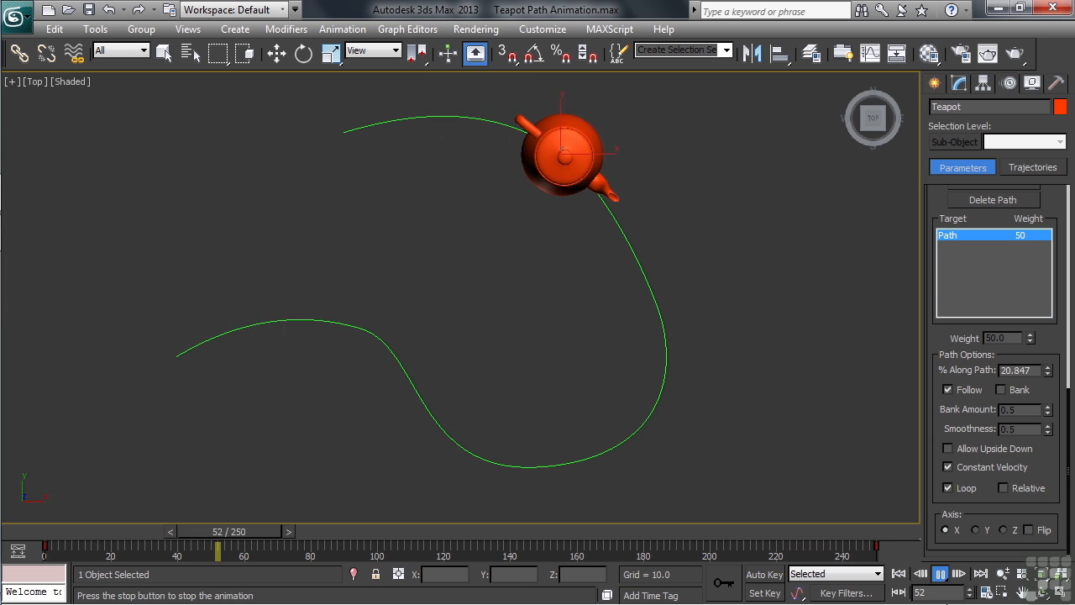
{"action": "key", "text": "/"}
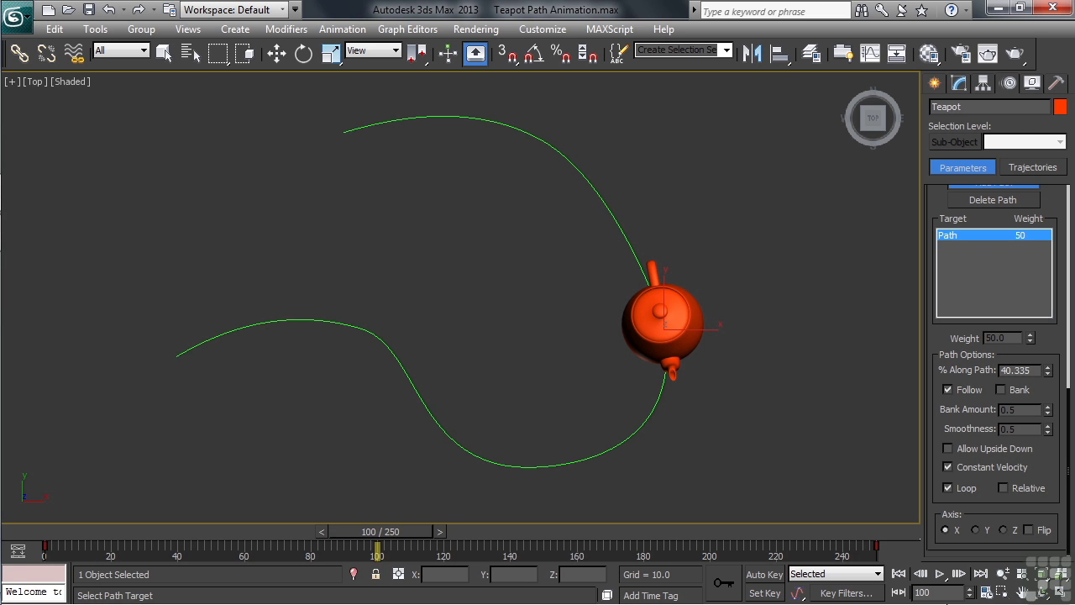
{"action": "key", "text": "alt+w"}
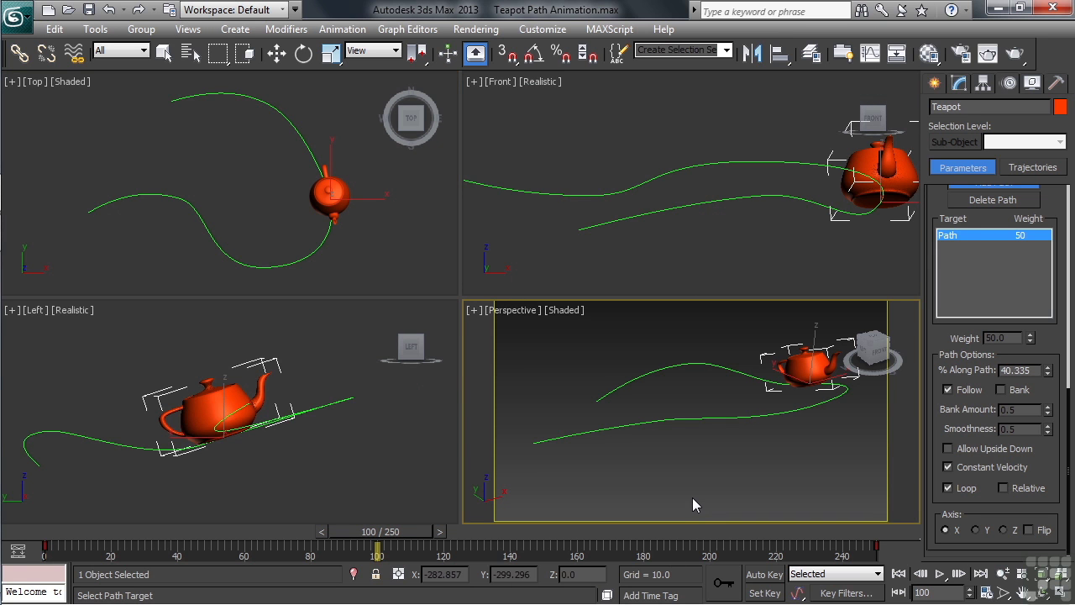
- In a maximized Perspective view, preview Bank at amount 1.0, then turn Bank off and stop playback
{"action": "key", "text": "alt+w"}
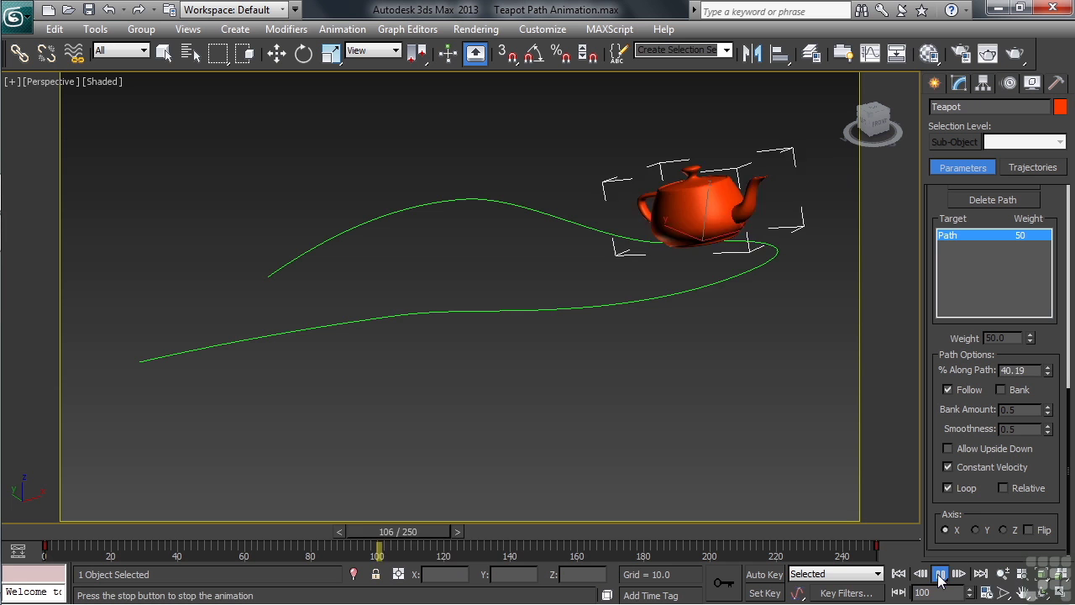
{"action": "left_click", "coordinate": [1001, 389]}
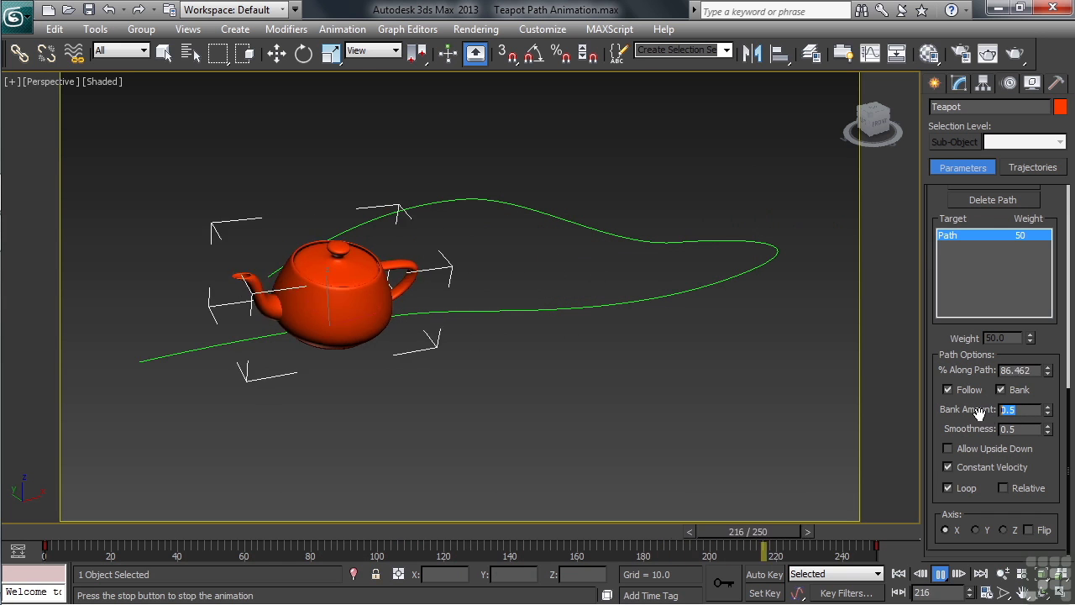
{"action": "type", "text": "1"}
{"action": "key", "text": "Return"}
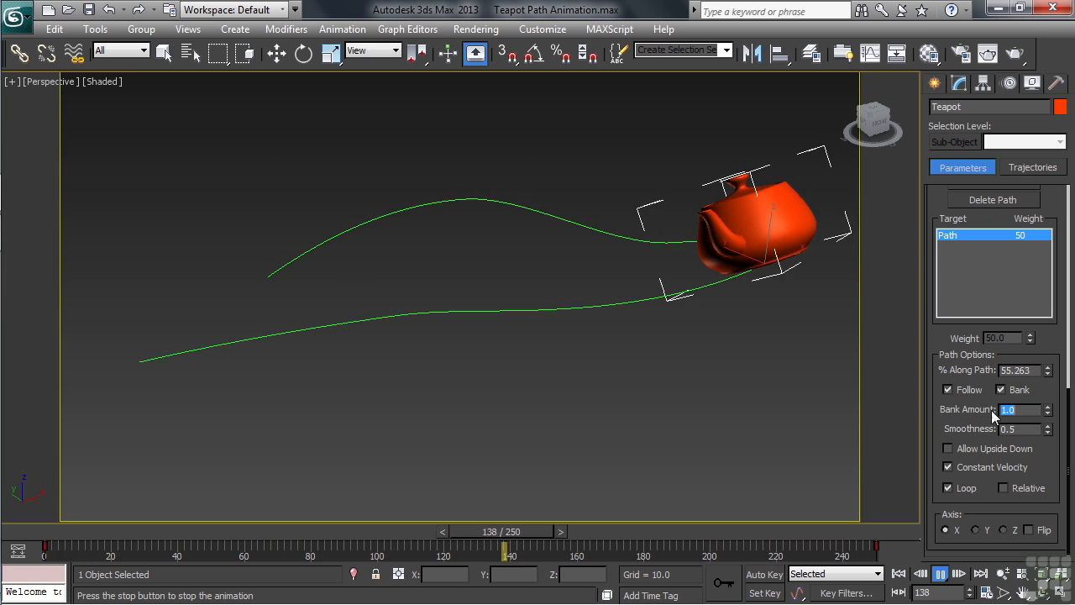
{"action": "left_click", "coordinate": [1001, 390]}
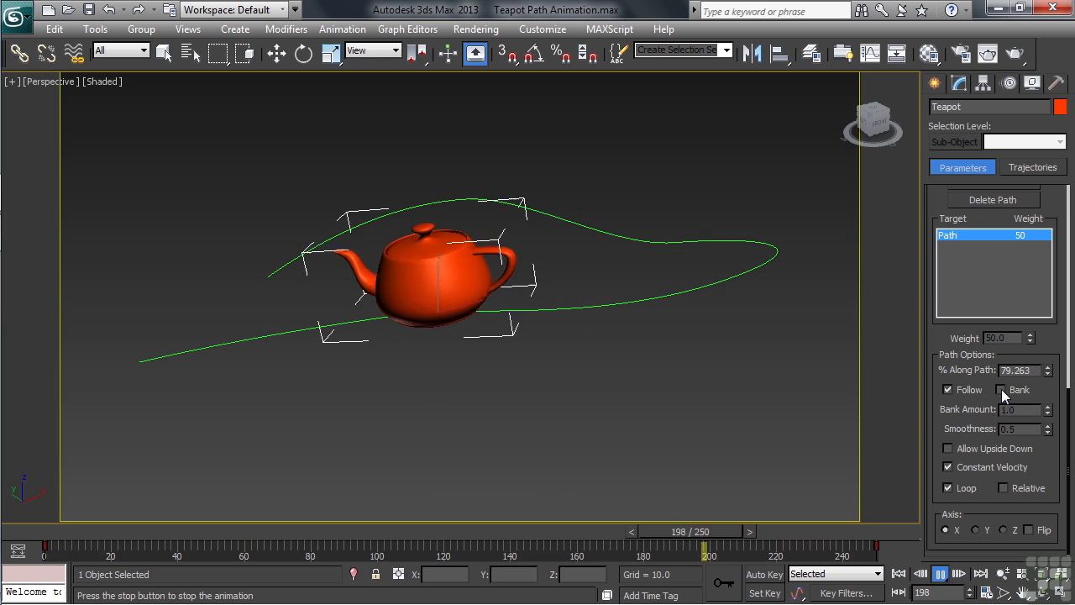
{"action": "key", "text": "slash"}
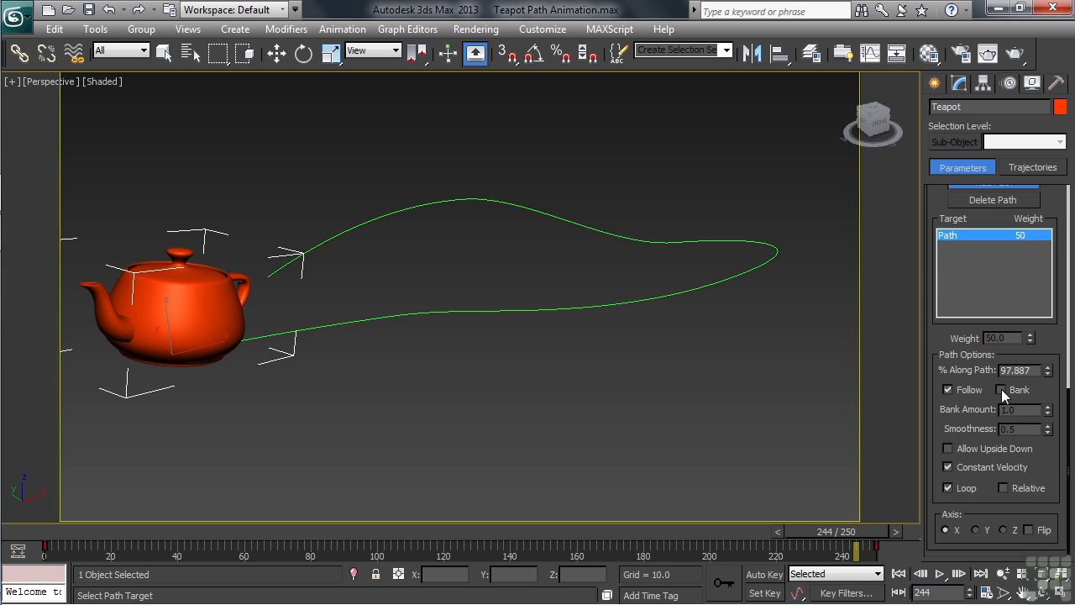
- Maximize the Top viewport and move the time slider to frame 124
{"action": "key", "text": "alt+w"}
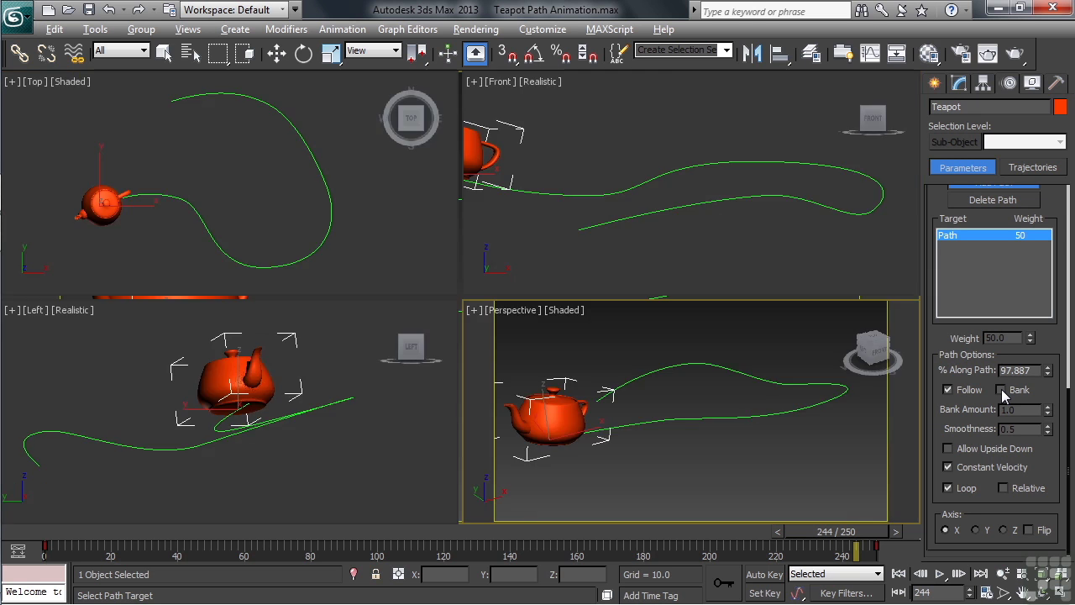
{"action": "key", "text": "alt+w"}
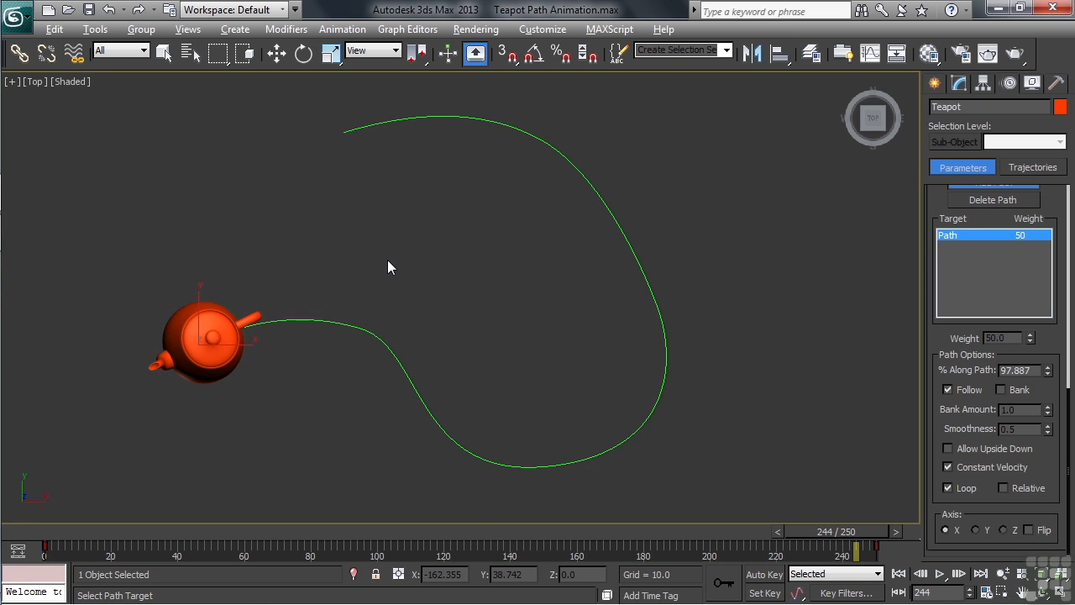
{"action": "left_click_drag", "start_coordinate": [850, 530], "coordinate": [470, 522]}
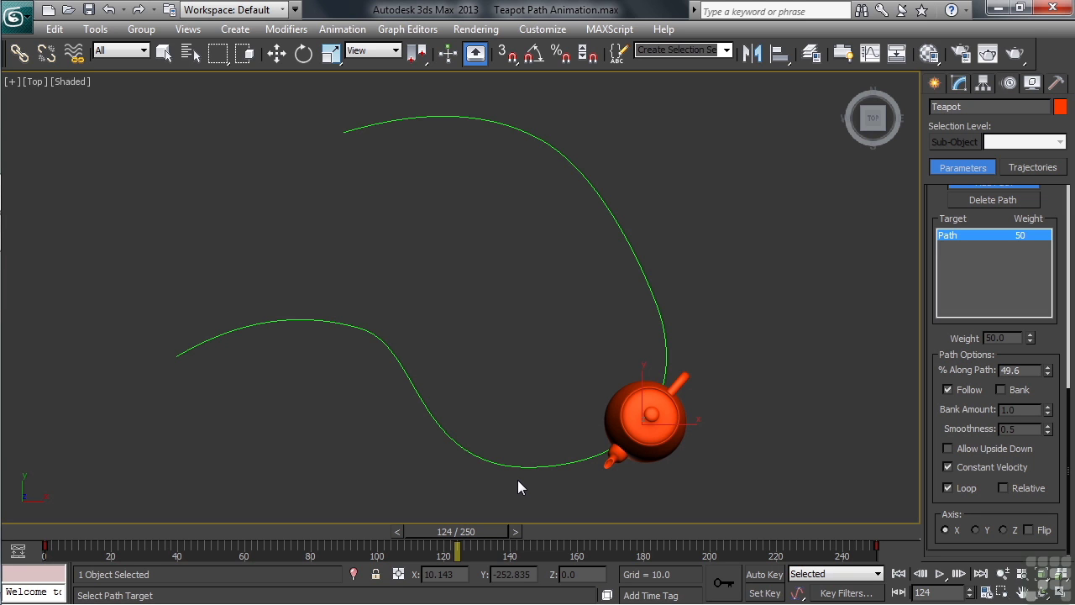
- Turn off Add Path, switch to Select and Move, and select the green path spline
{"action": "scroll", "coordinate": [991, 377], "scroll_direction": "up", "scroll_amount": 5}
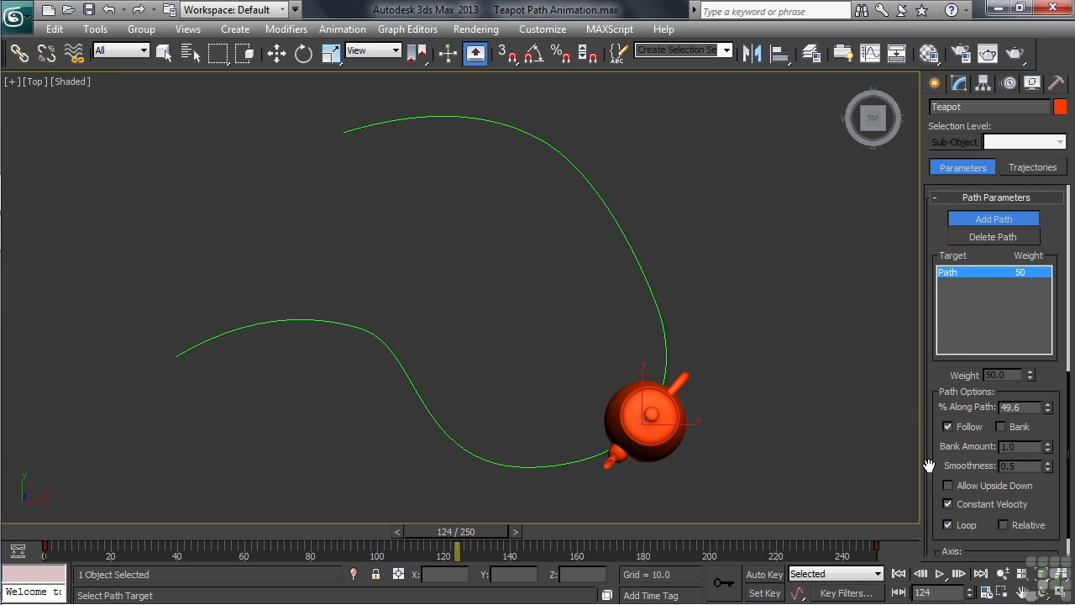
{"action": "left_click", "coordinate": [977, 362]}
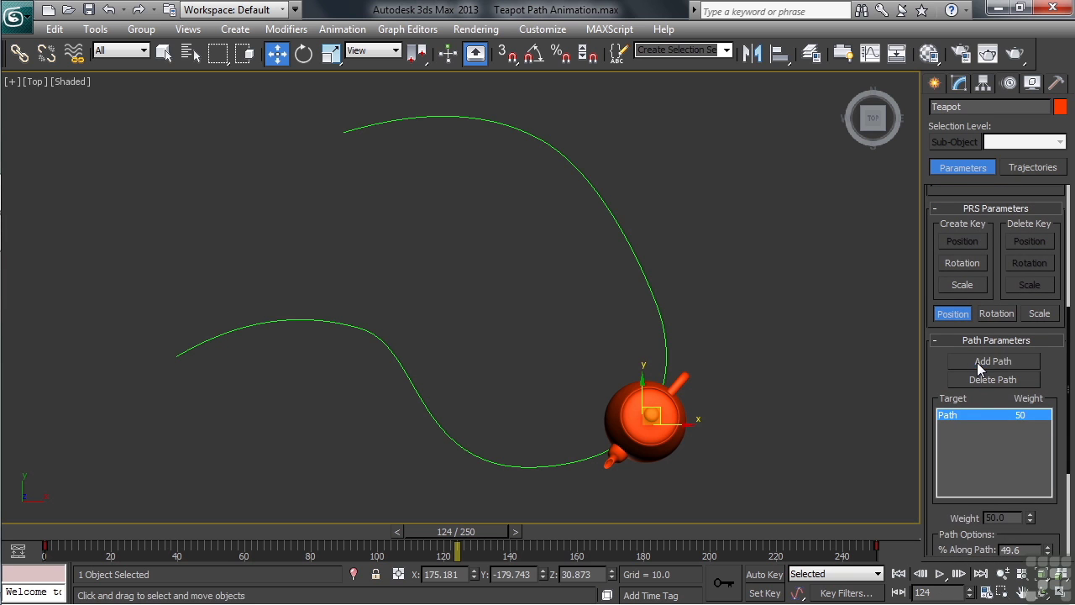
{"action": "left_click", "coordinate": [656, 303]}
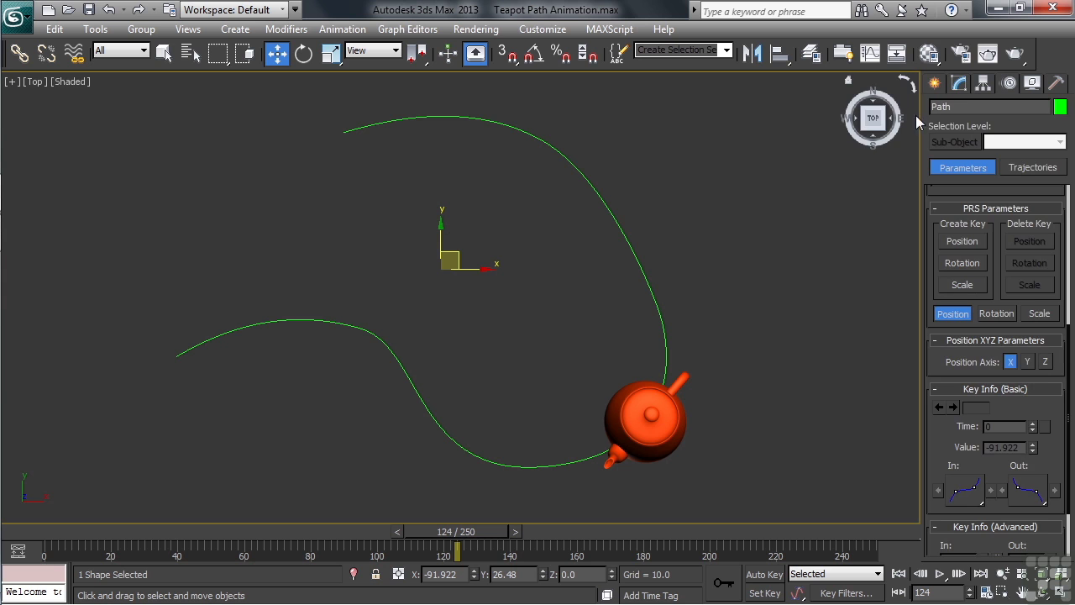
- Enter the Line's Vertex sub-object level in the Modify panel
{"action": "left_click", "coordinate": [958, 83]}
{"action": "left_click", "coordinate": [938, 151]}
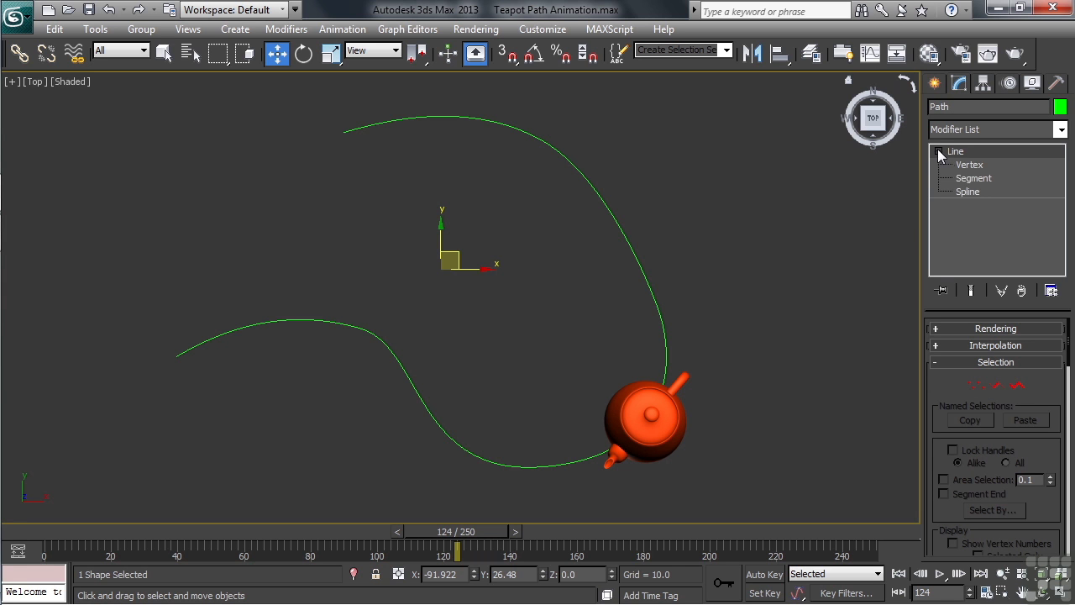
{"action": "left_click", "coordinate": [968, 164]}
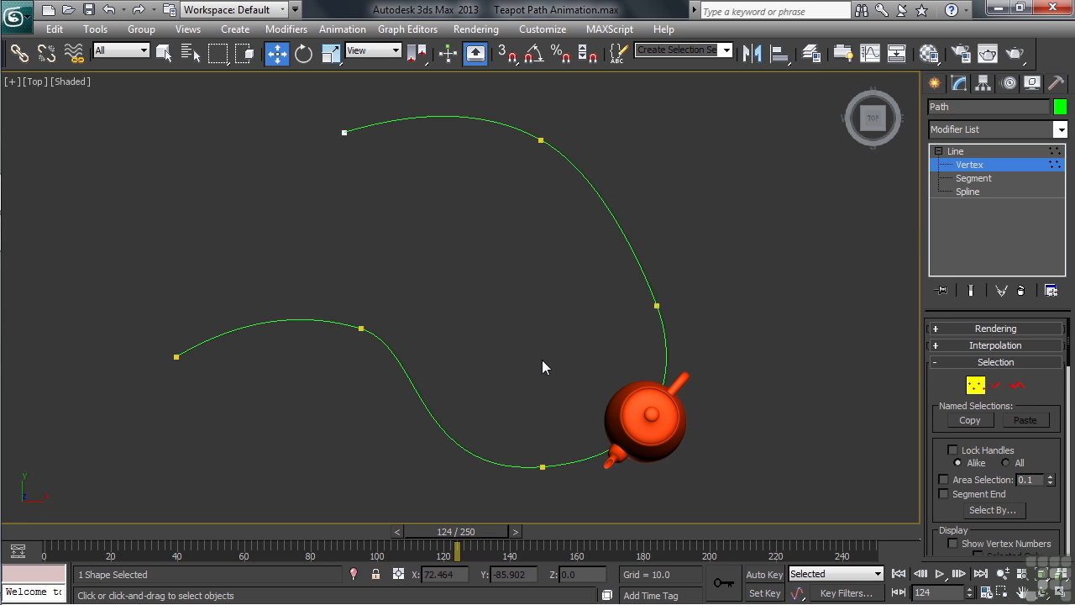
- Drag the left end vertex up-left and the next vertex down-left to round the path into an open oval
{"action": "left_click", "coordinate": [177, 357]}
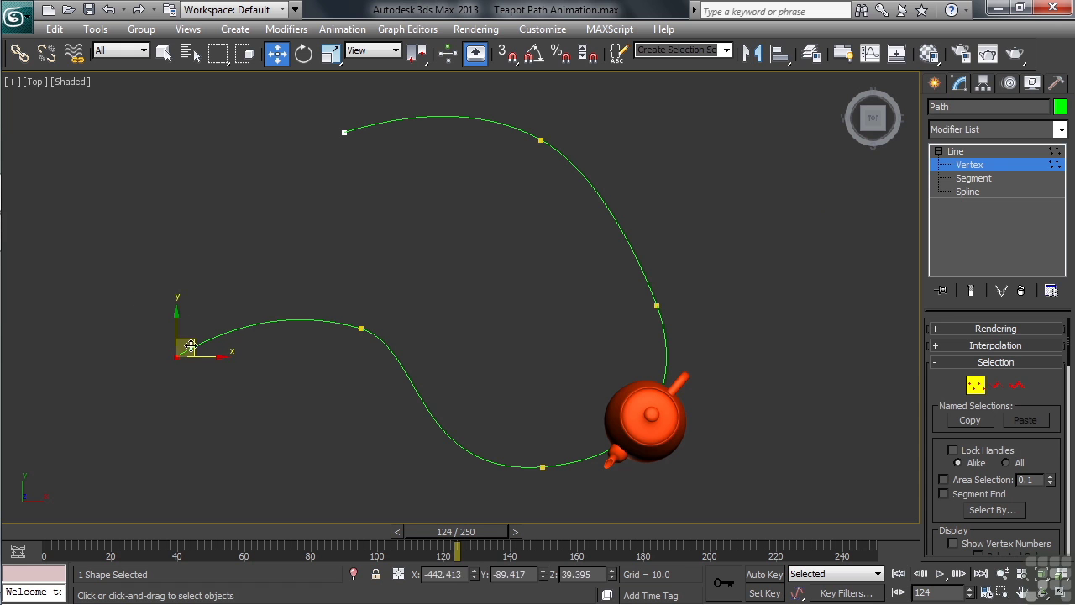
{"action": "left_click_drag", "start_coordinate": [185, 338], "coordinate": [158, 228]}
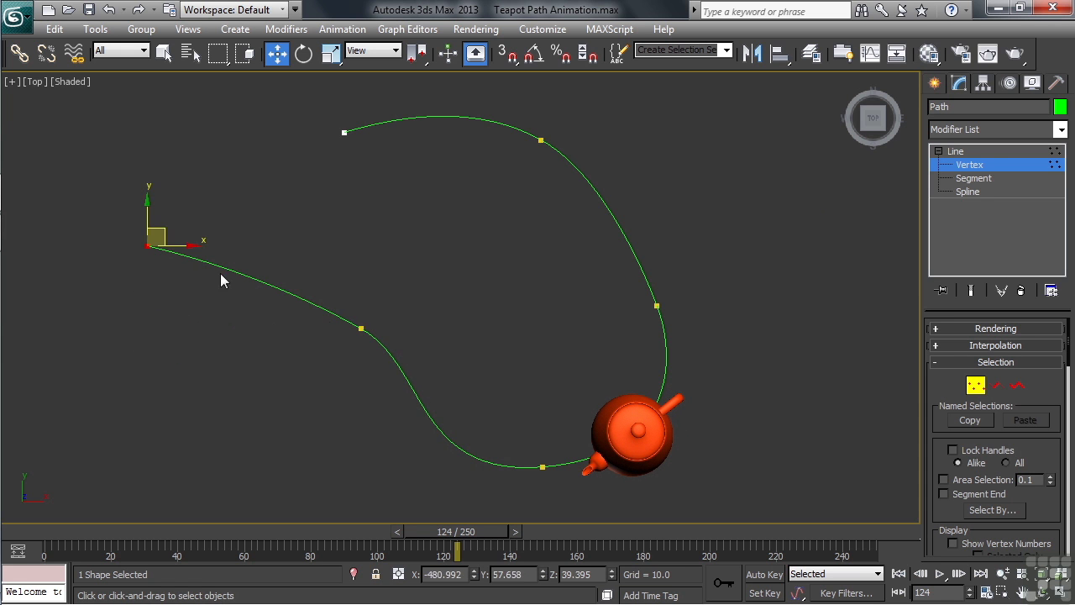
{"action": "left_click", "coordinate": [360, 325]}
{"action": "left_click_drag", "start_coordinate": [342, 343], "coordinate": [282, 430]}
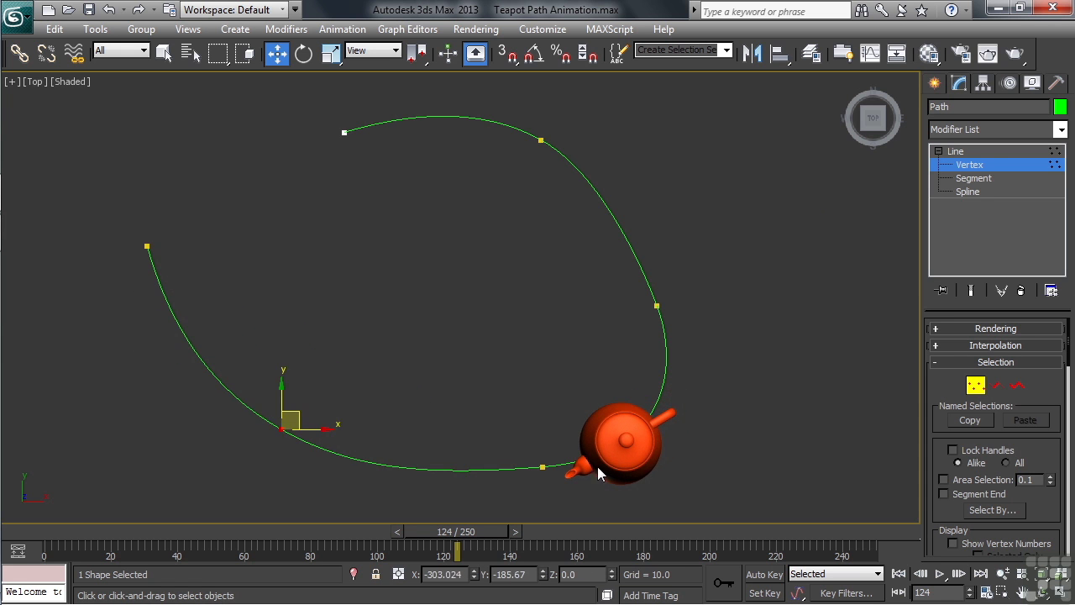
{"action": "left_click", "coordinate": [835, 480]}
{"action": "key", "text": "Home"}
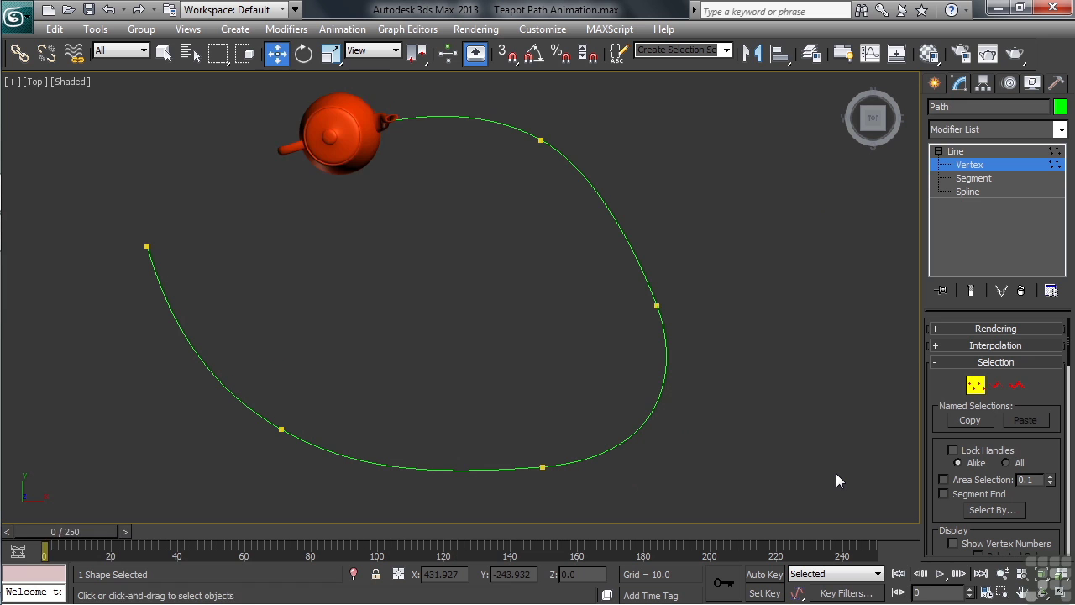
- Play the animation from frame 0 and stop it at frame 116
{"action": "key", "text": "slash"}
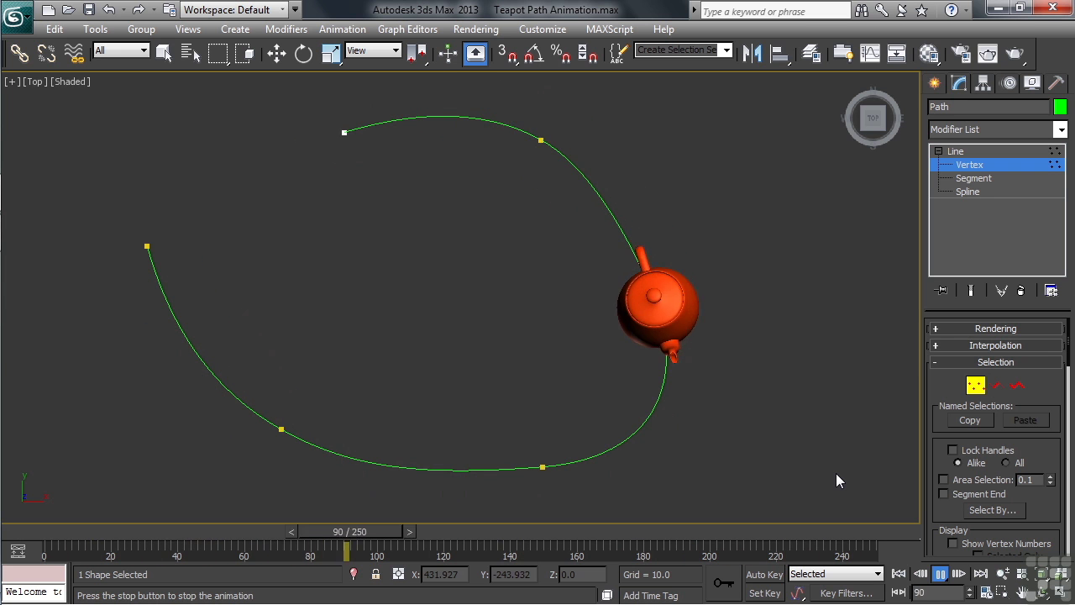
{"action": "key", "text": "/"}
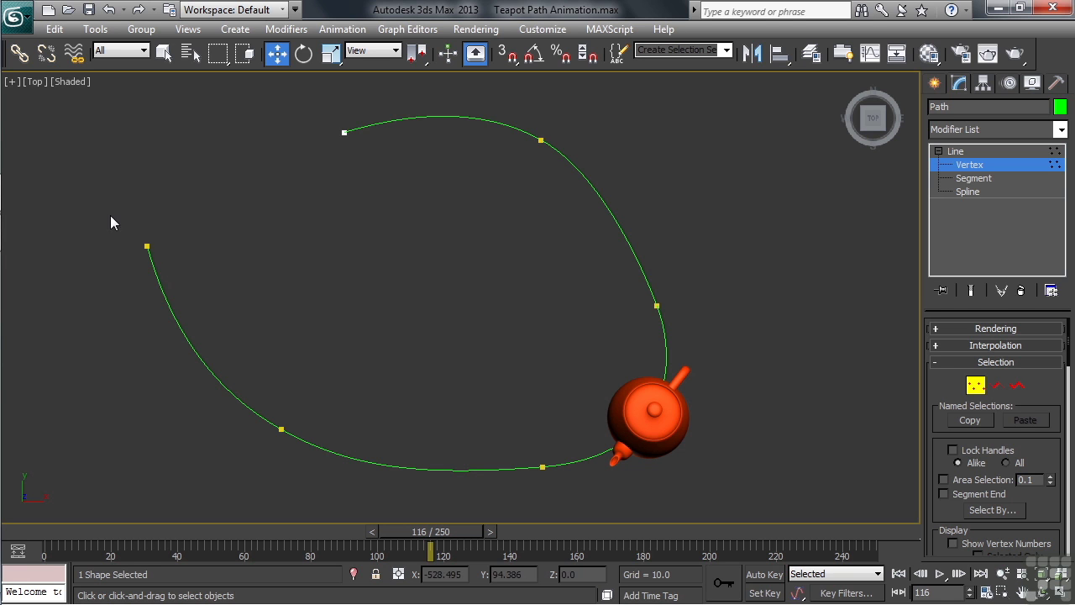
- Make the upper-left end vertex the path's first vertex with Make First, then replay the animation
{"action": "left_click_drag", "start_coordinate": [110, 215], "coordinate": [204, 290]}
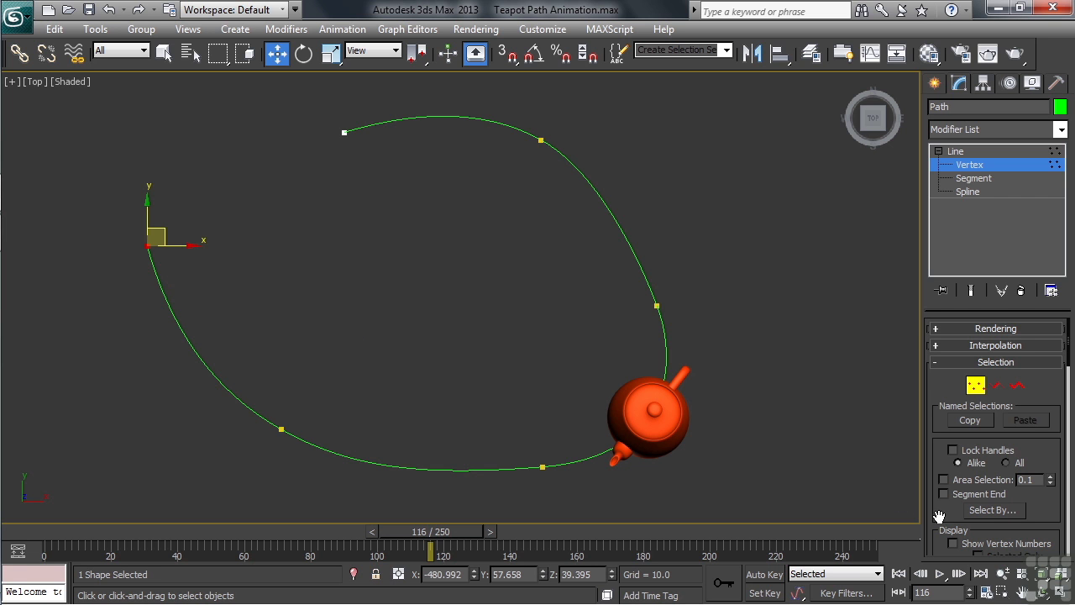
{"action": "left_click_drag", "start_coordinate": [938, 508], "coordinate": [969, 3]}
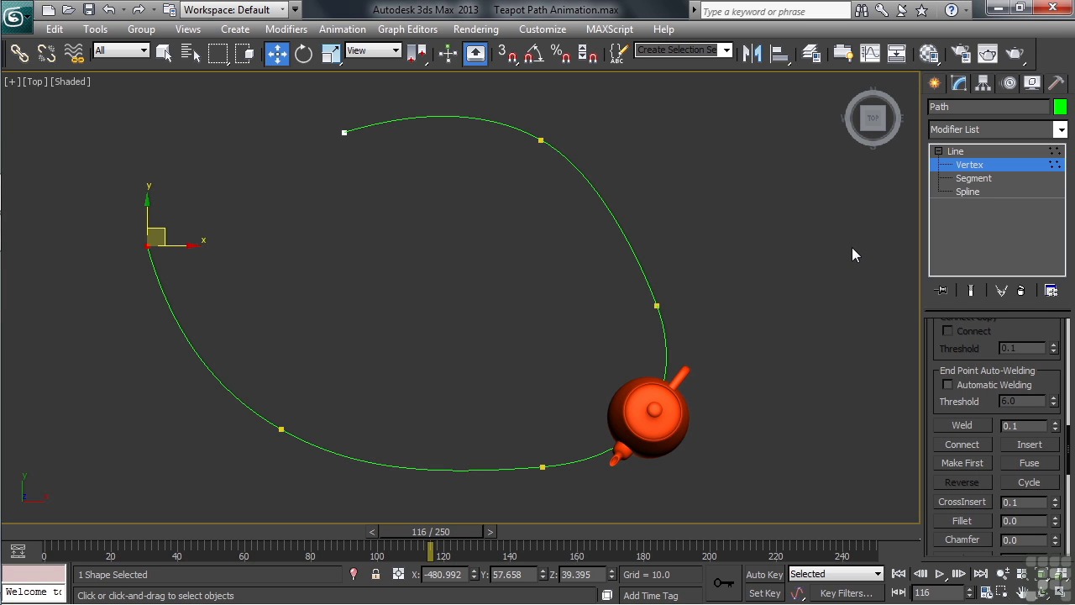
{"action": "left_click", "coordinate": [964, 462]}
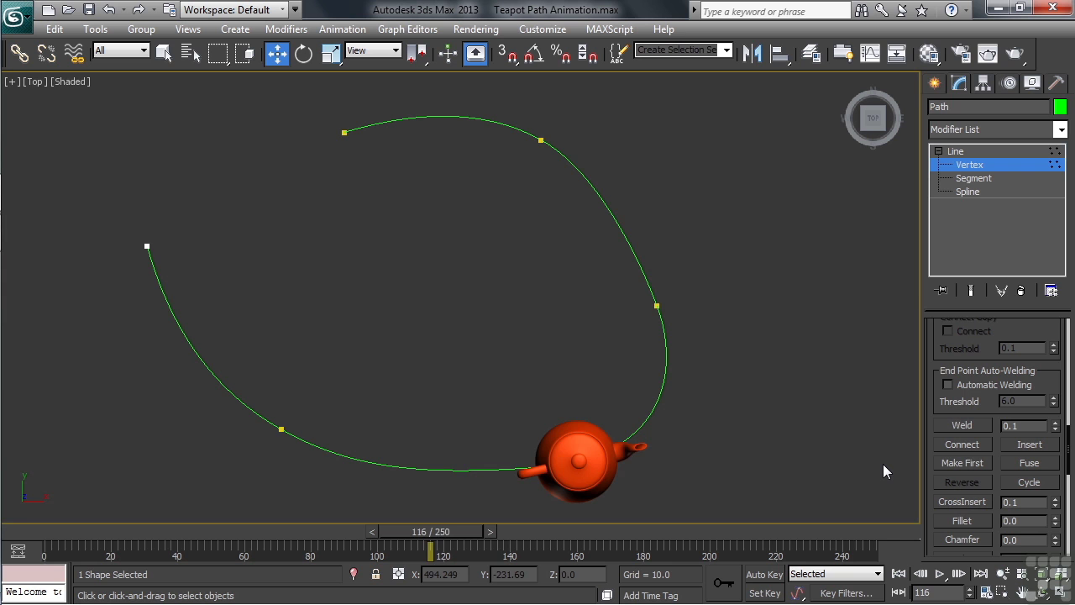
{"action": "key", "text": "slash"}
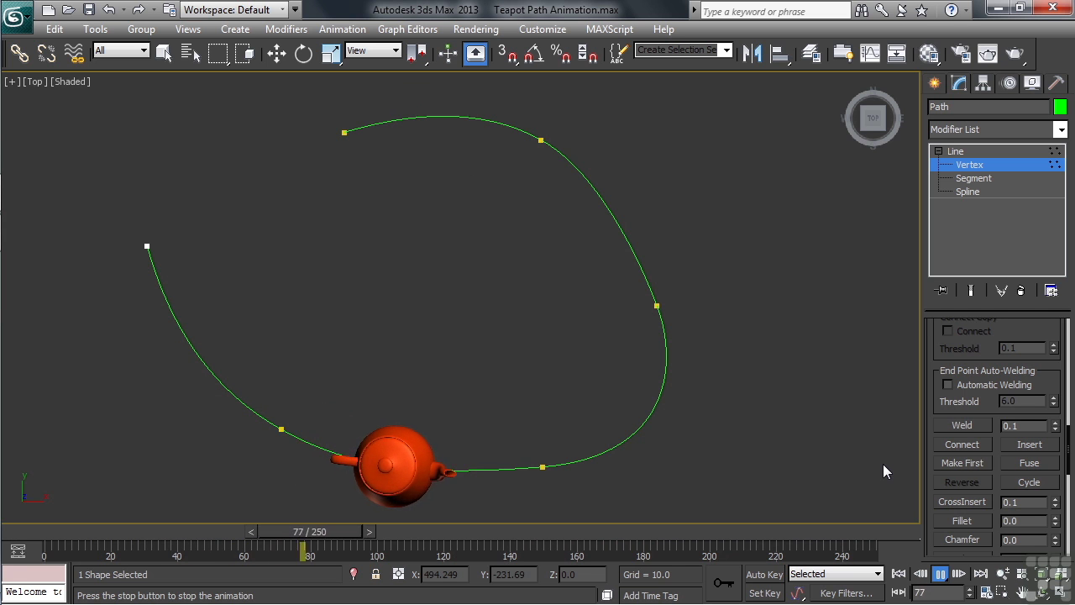
- Stop playback at frame 126 with the teapot resting on the reshaped green path
{"action": "key", "text": "w"}
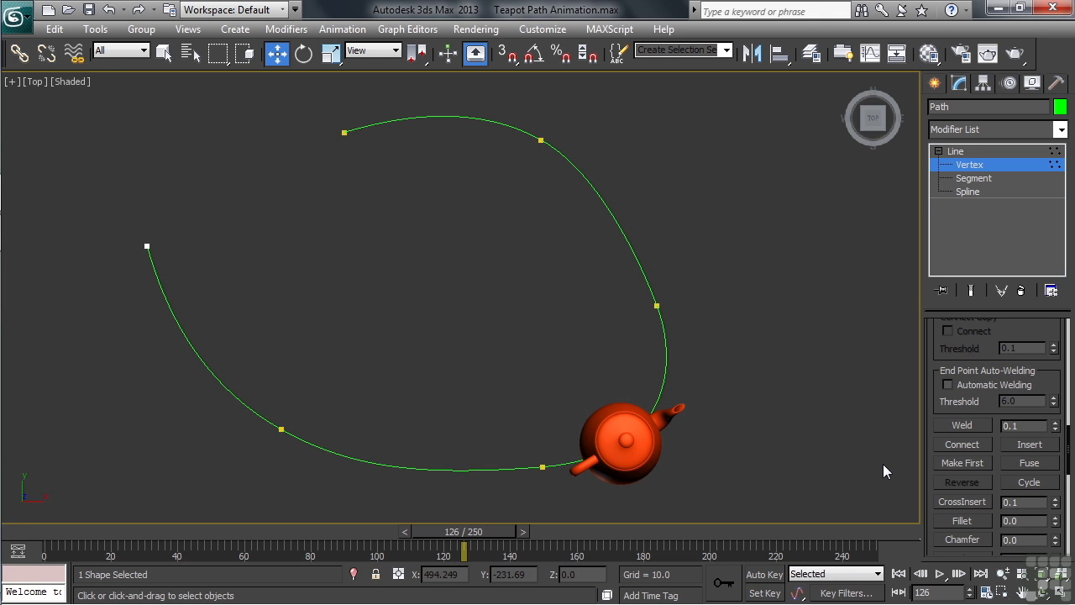
- Hold the scene at frame 126 and exit the path's Vertex sub-object mode
{"action": "left_click", "coordinate": [53, 29]}
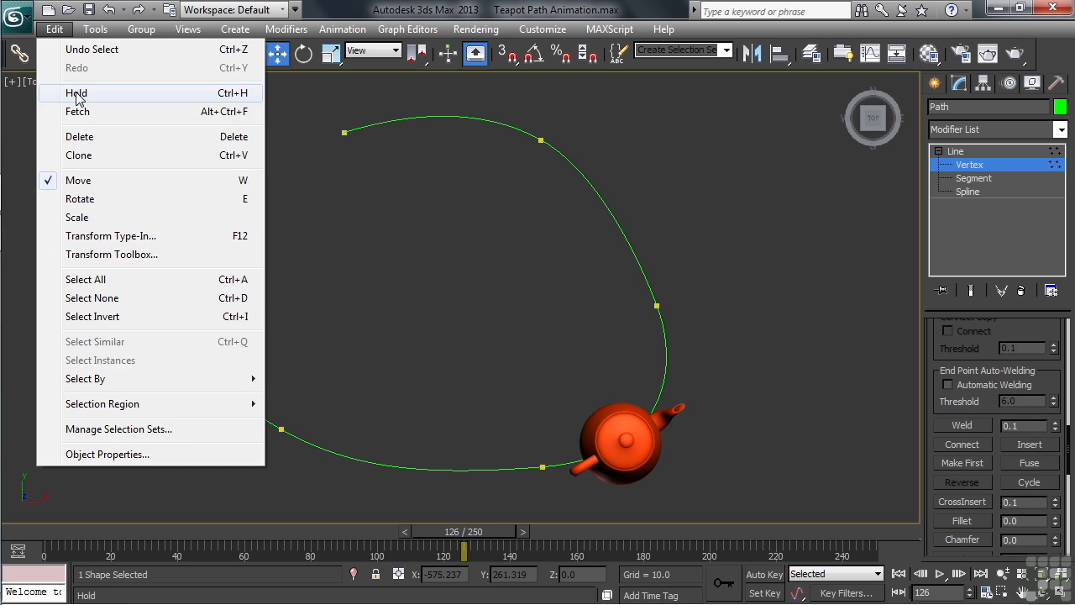
{"action": "left_click", "coordinate": [75, 93]}
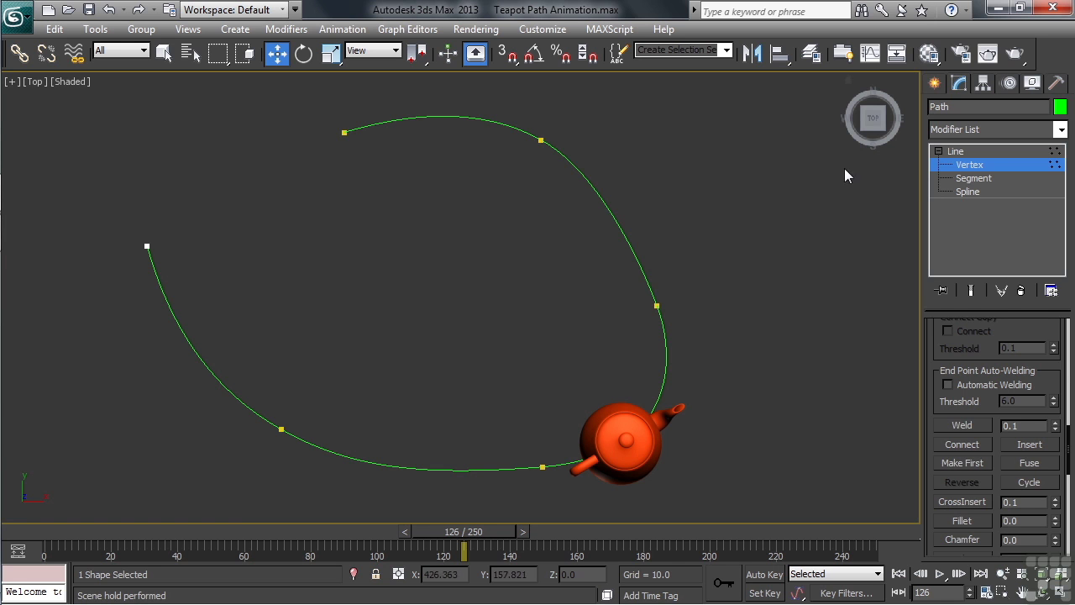
{"action": "left_click", "coordinate": [955, 152]}
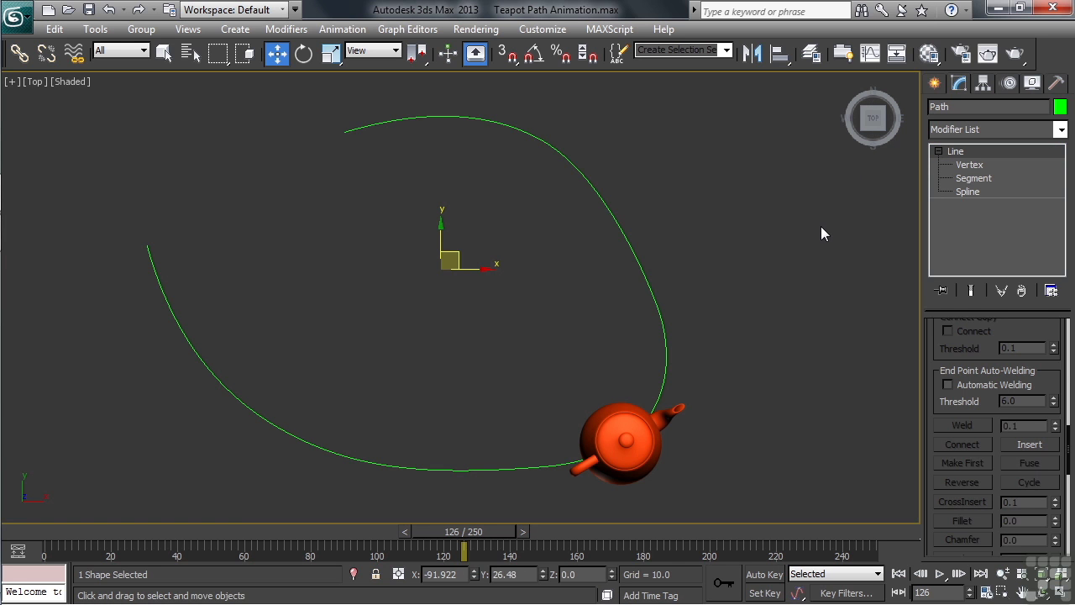
- Delete the green path spline, then select the teapot and switch to the Move tool
{"action": "key", "text": "Delete"}
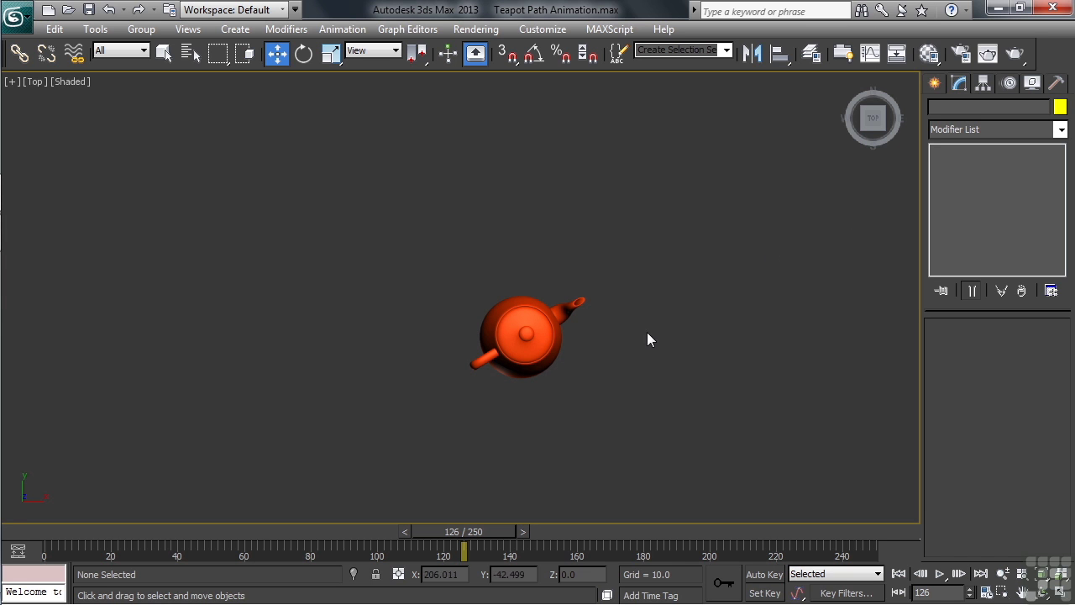
{"action": "left_click", "coordinate": [529, 336]}
{"action": "right_click", "coordinate": [534, 345]}
{"action": "left_click", "coordinate": [554, 364]}
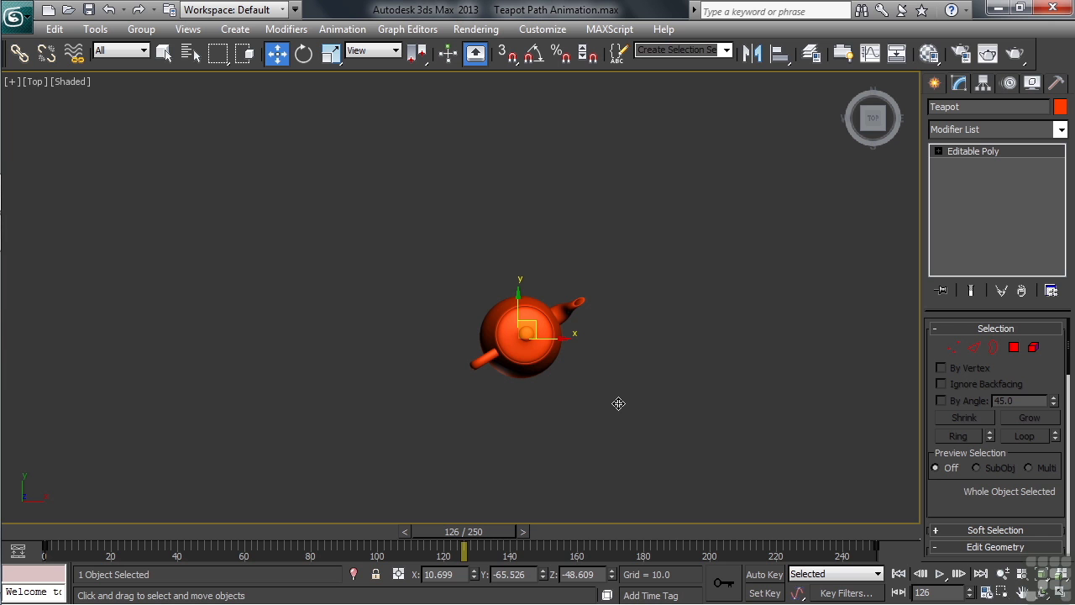
{"action": "left_click", "coordinate": [54, 30]}
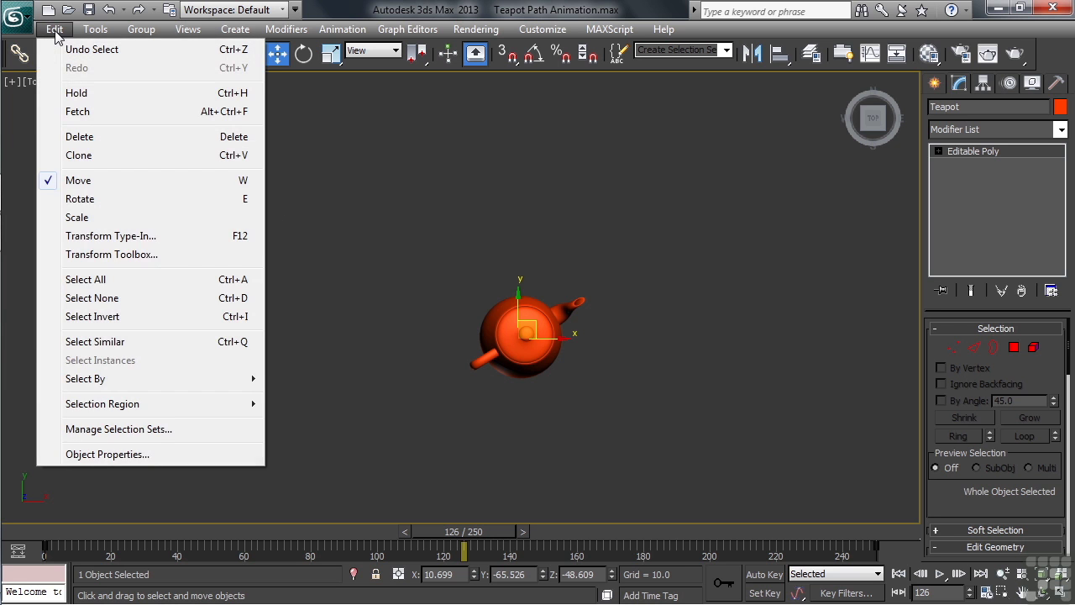
- Fetch the held scene to restore the green path and leave its Vertex mode
{"action": "left_click", "coordinate": [85, 112]}
{"action": "left_click", "coordinate": [508, 371]}
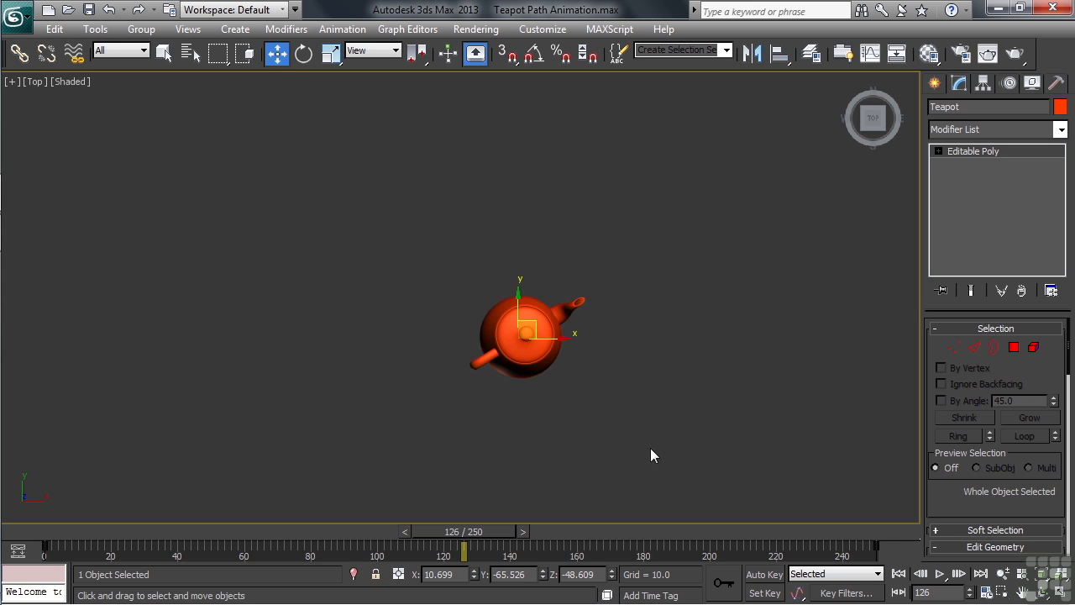
{"action": "left_click", "coordinate": [643, 438]}
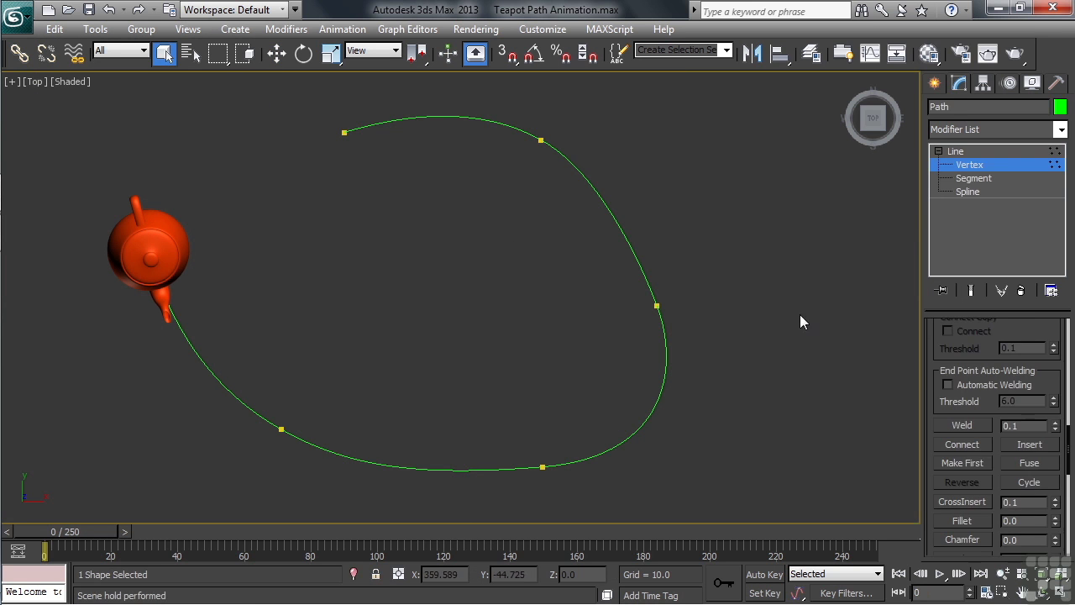
{"action": "left_click", "coordinate": [955, 153]}
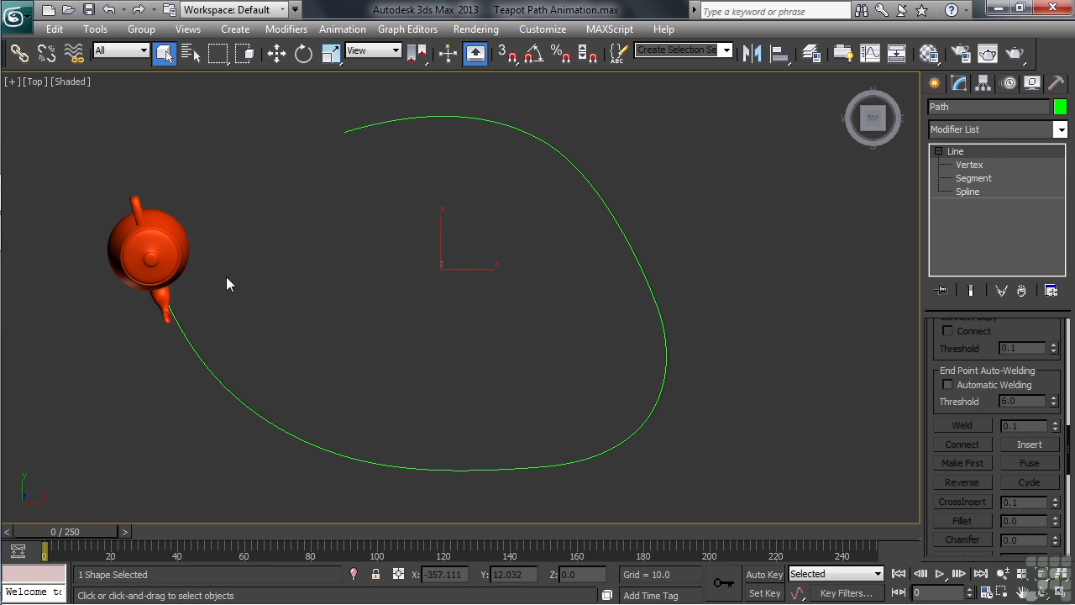
- Select the teapot and pick its Position : Path Constraint track in the Motion panel
{"action": "left_click", "coordinate": [174, 257]}
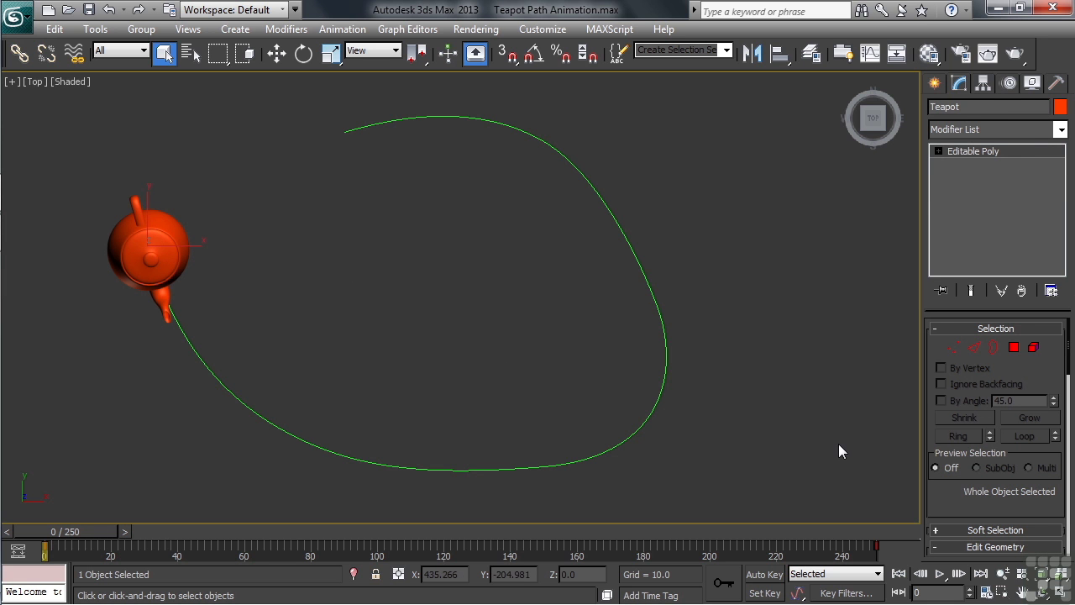
{"action": "left_click", "coordinate": [1009, 86]}
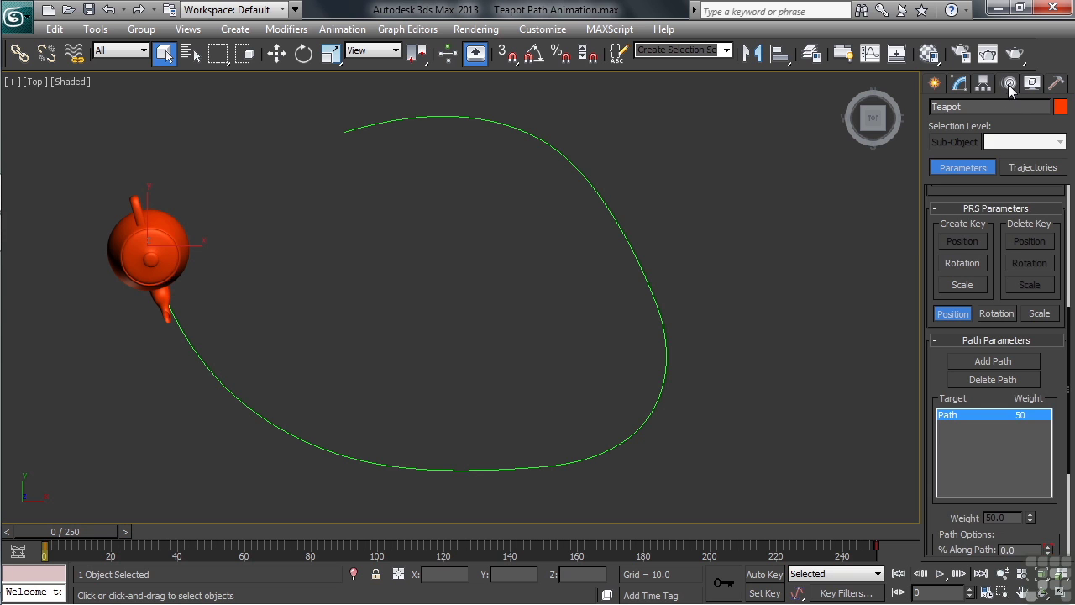
{"action": "left_click_drag", "start_coordinate": [927, 254], "coordinate": [934, 534]}
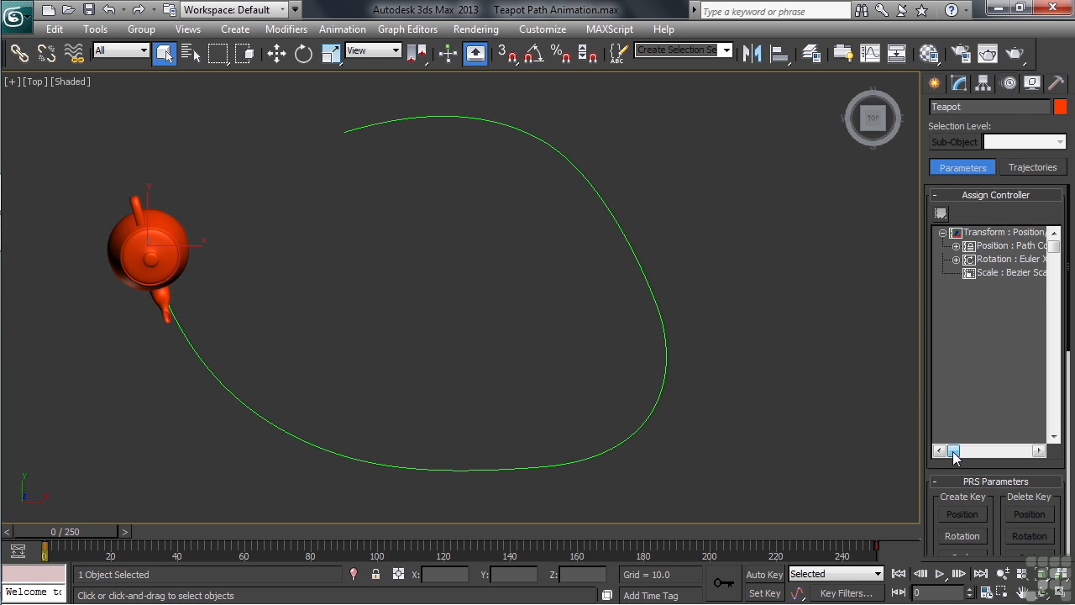
{"action": "left_click_drag", "start_coordinate": [954, 454], "coordinate": [974, 454]}
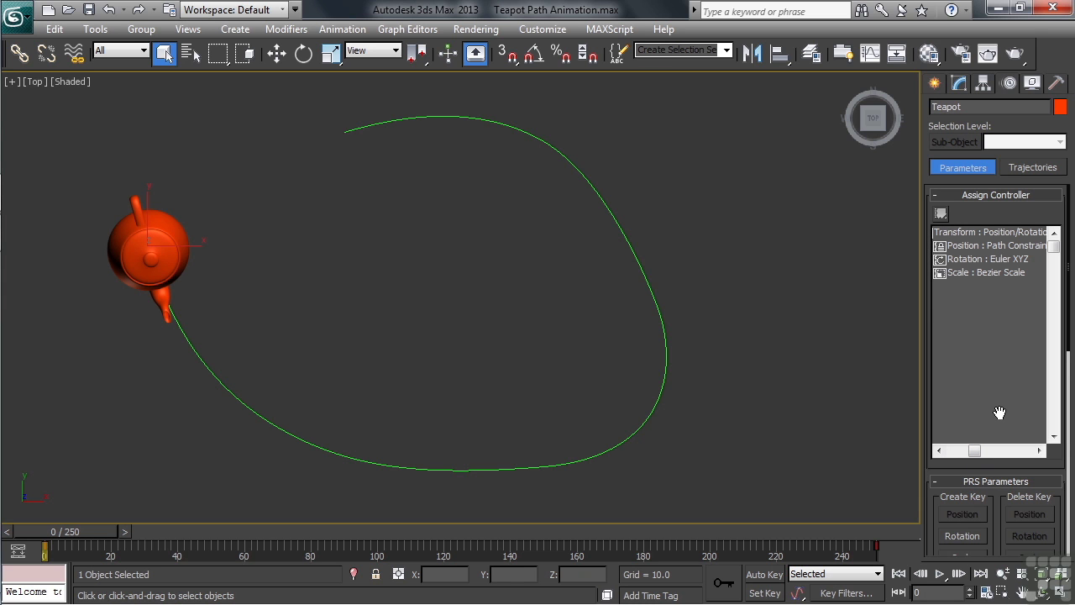
{"action": "left_click", "coordinate": [978, 246]}
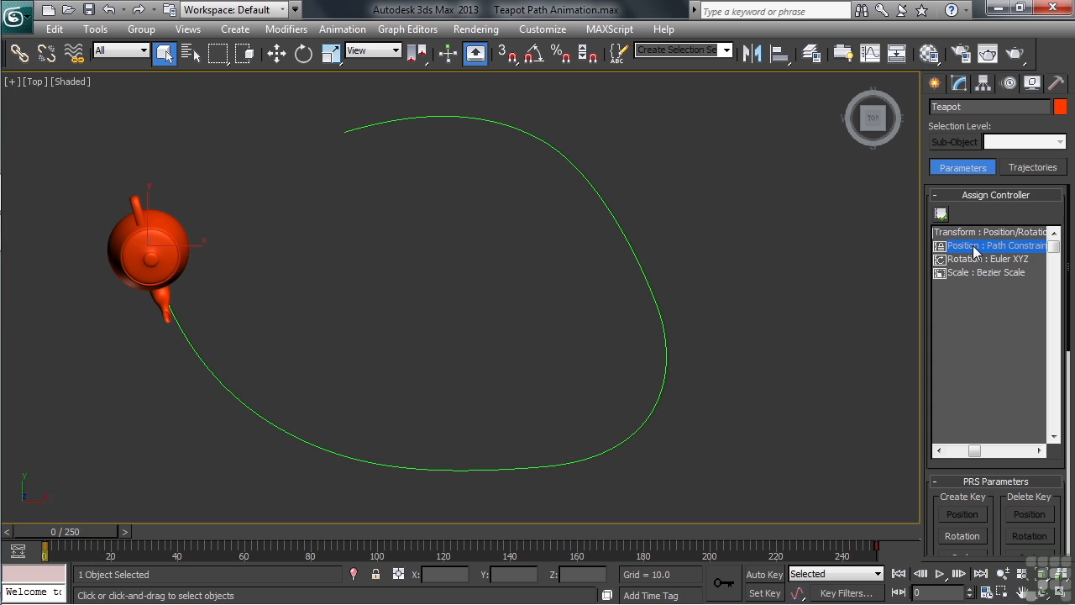
- Replace the teapot's Path Constraint position controller with Position XYZ
{"action": "left_click", "coordinate": [942, 214]}
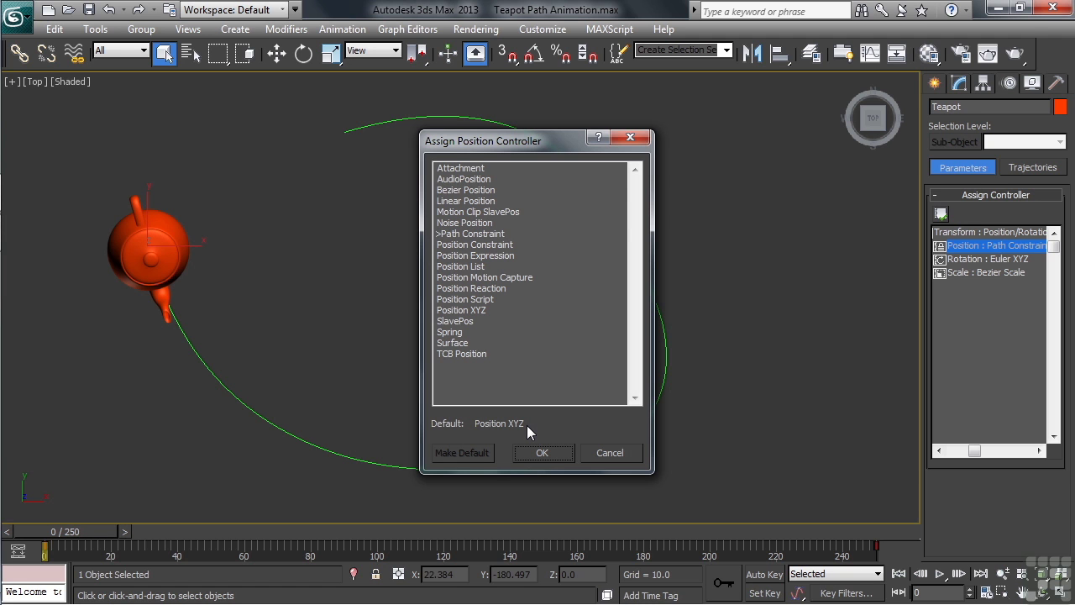
{"action": "left_click", "coordinate": [464, 311]}
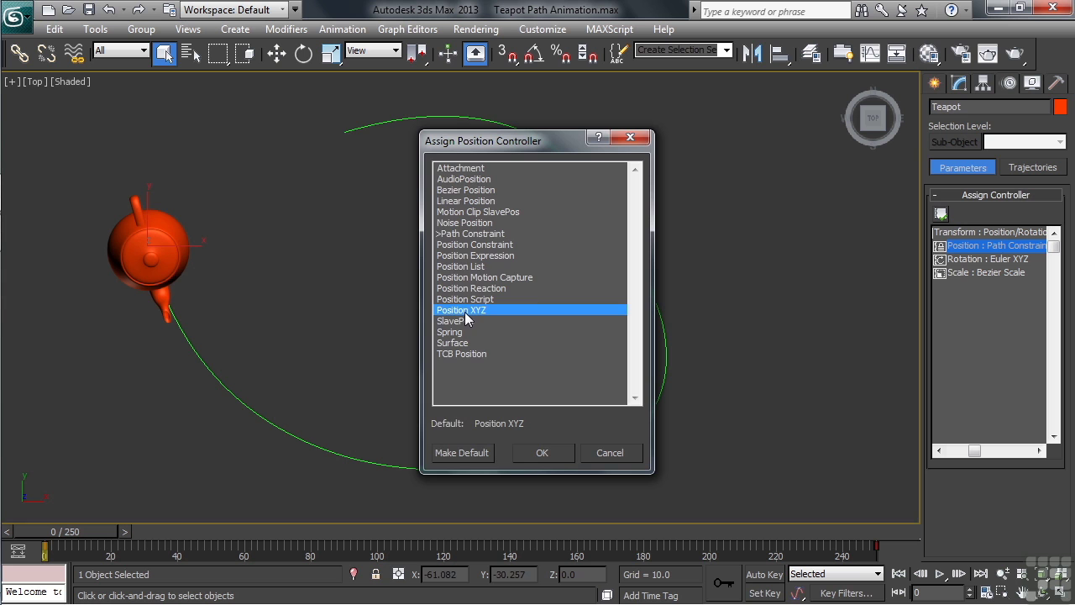
{"action": "left_click", "coordinate": [554, 452]}
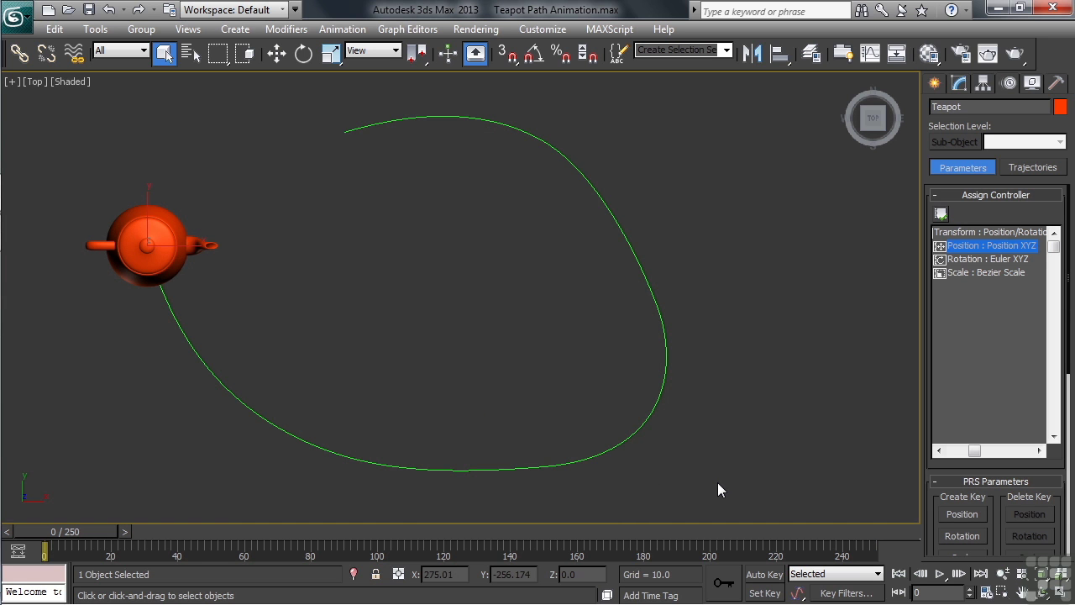
{"action": "right_click", "coordinate": [166, 268]}
- Unhide all objects to reveal the light blue ring, move the teapot inside it, and deselect
{"action": "left_click", "coordinate": [181, 278]}
{"action": "left_click_drag", "start_coordinate": [171, 228], "coordinate": [468, 249]}
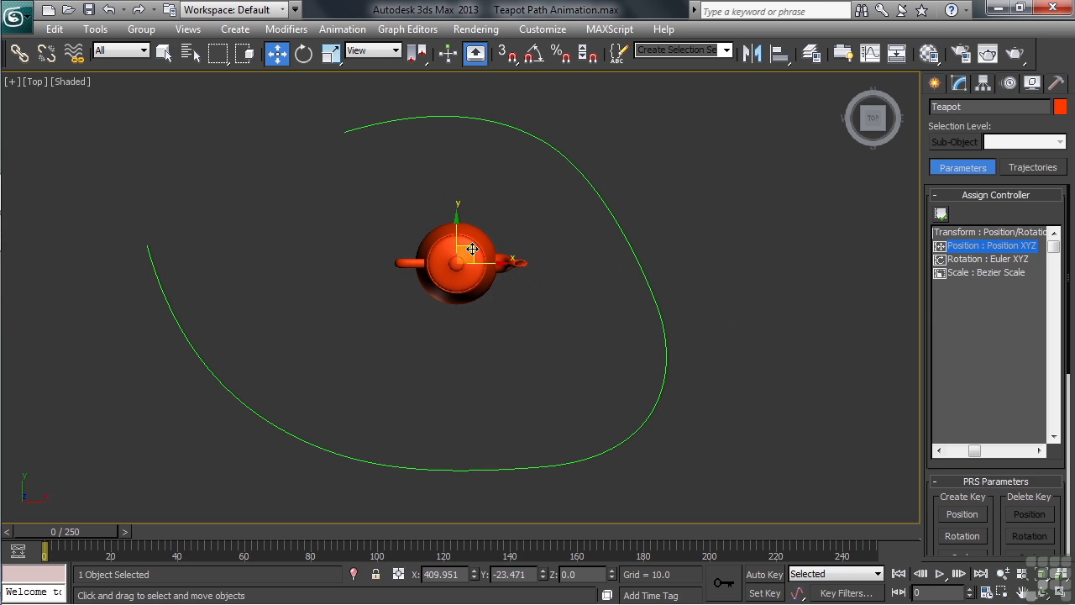
{"action": "right_click", "coordinate": [595, 336]}
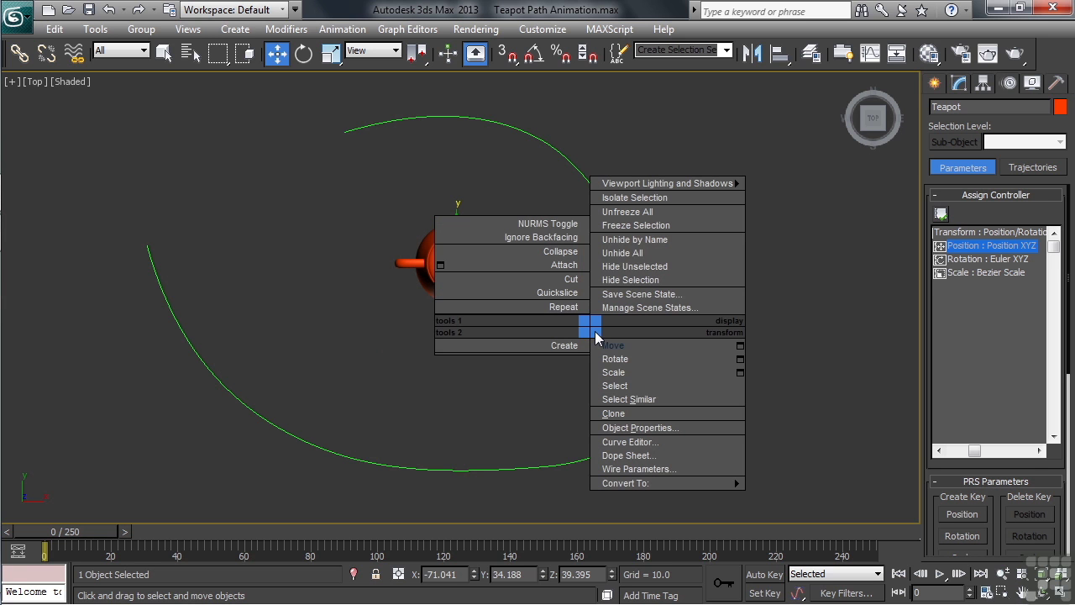
{"action": "left_click", "coordinate": [618, 256]}
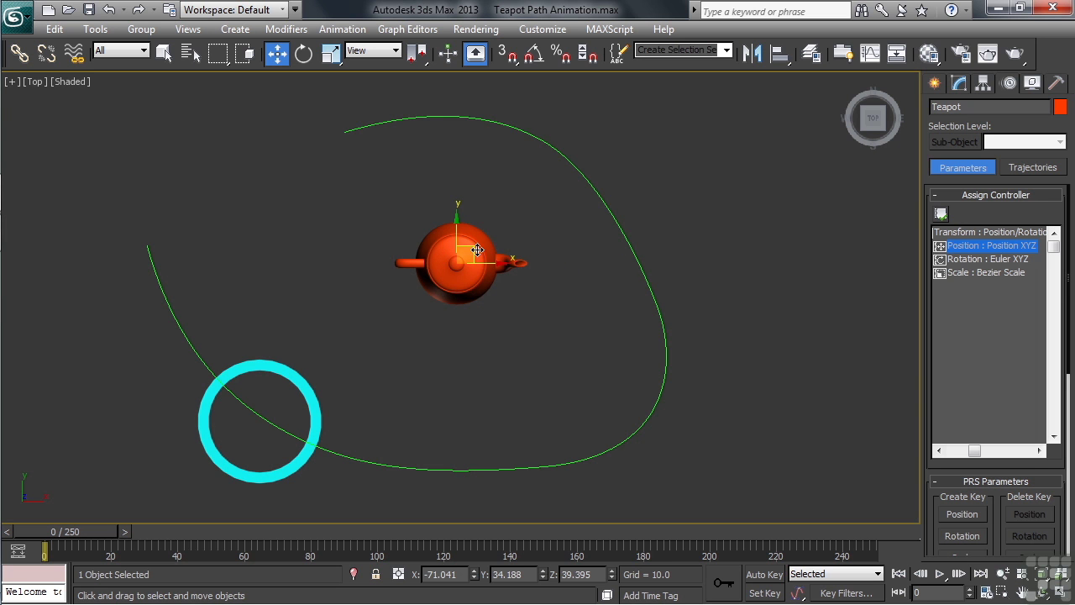
{"action": "left_click_drag", "start_coordinate": [475, 250], "coordinate": [278, 408]}
{"action": "key", "text": "q"}
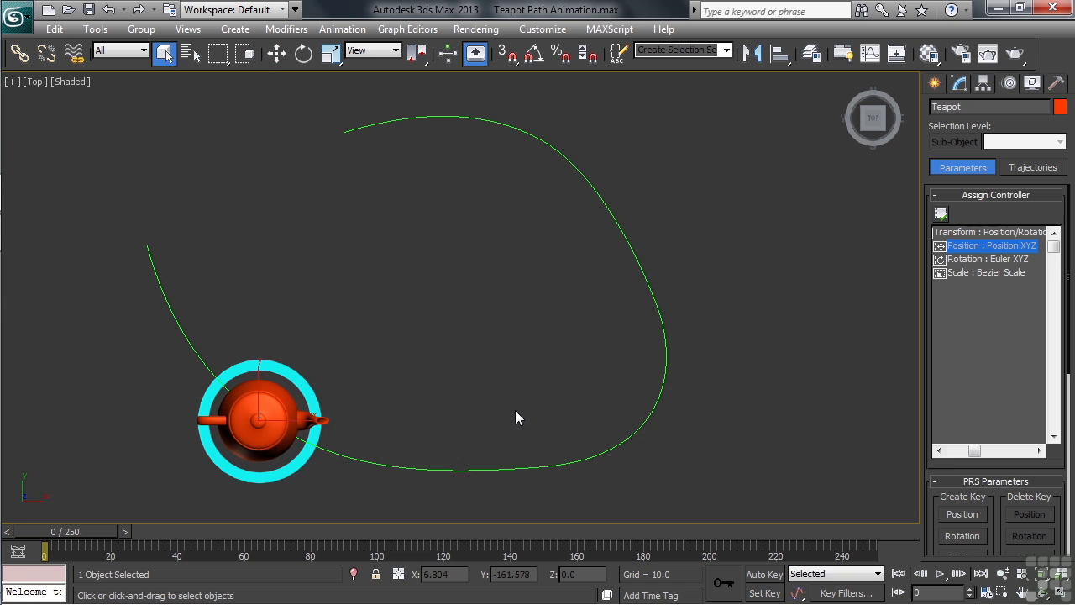
{"action": "left_click", "coordinate": [518, 407]}
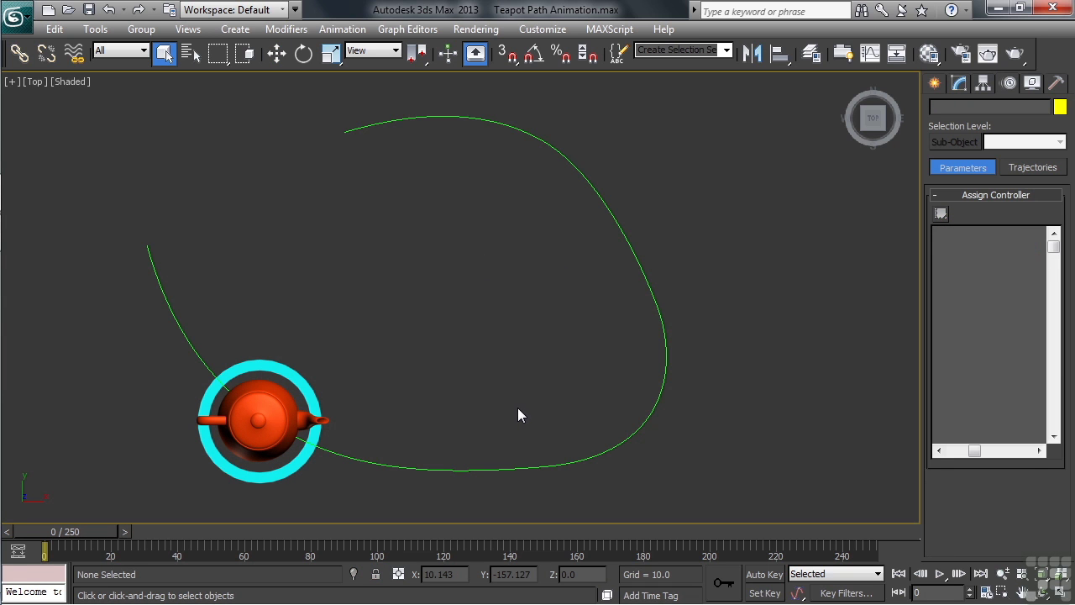